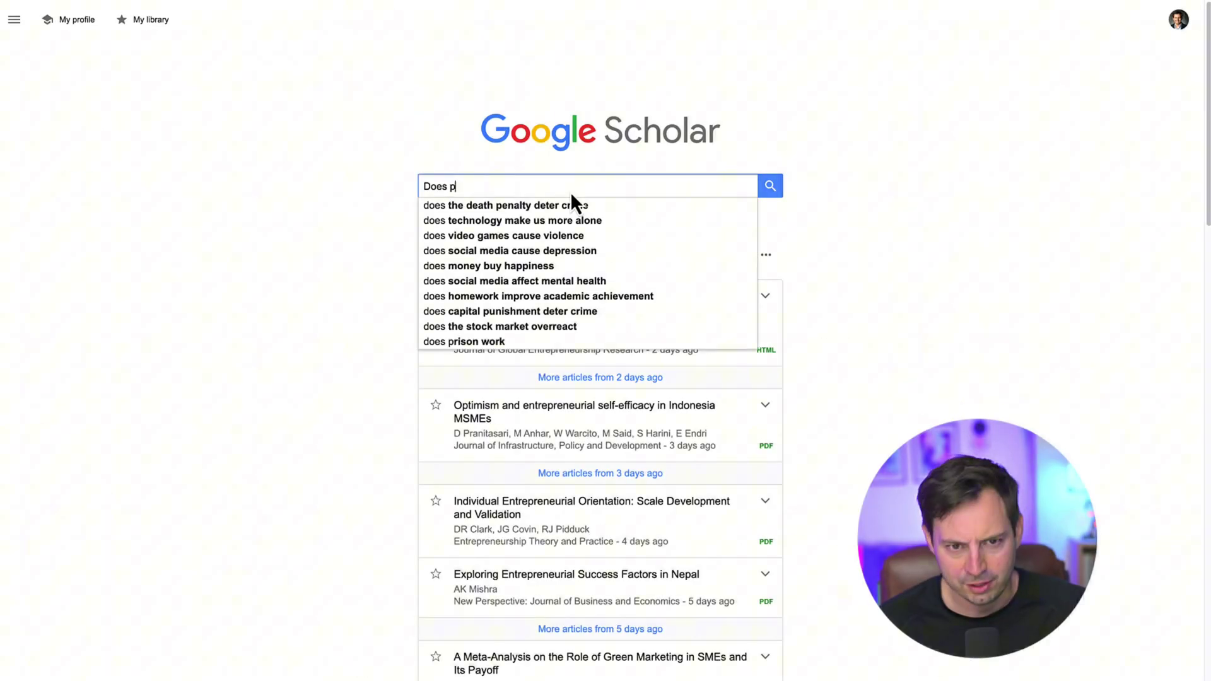
Step: Search Google Scholar for 'Does playing violent games increase violent crime?' and skim the results
text(ing violent)
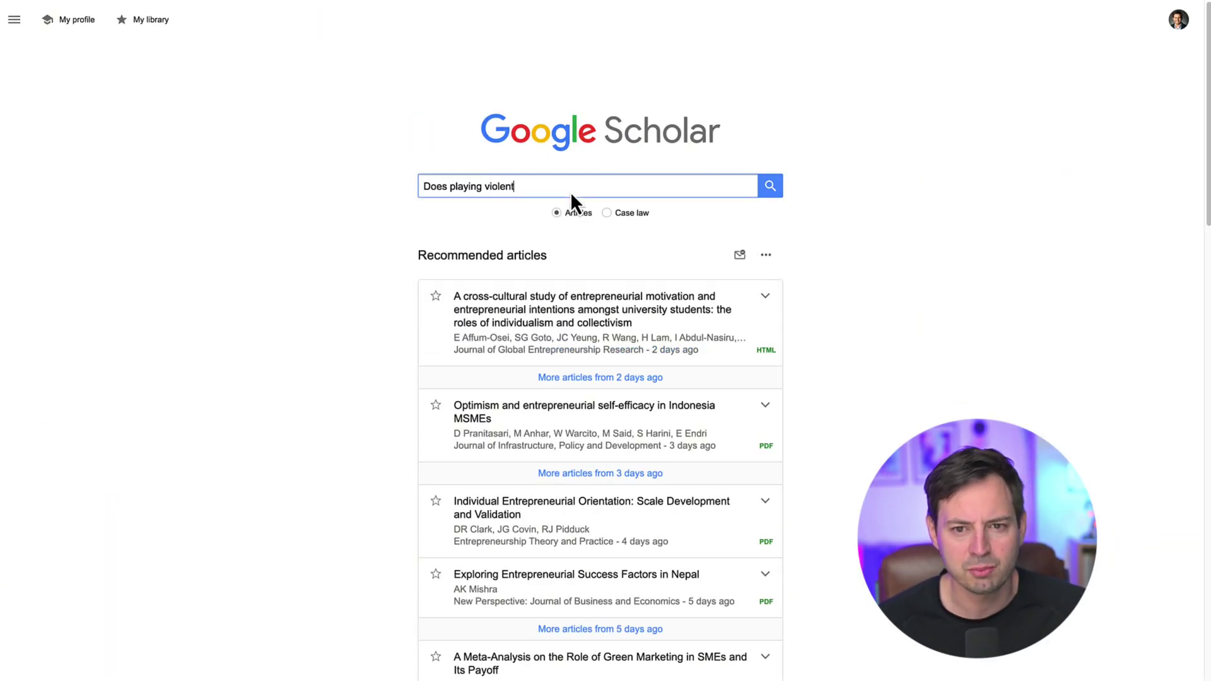
text( games increase)
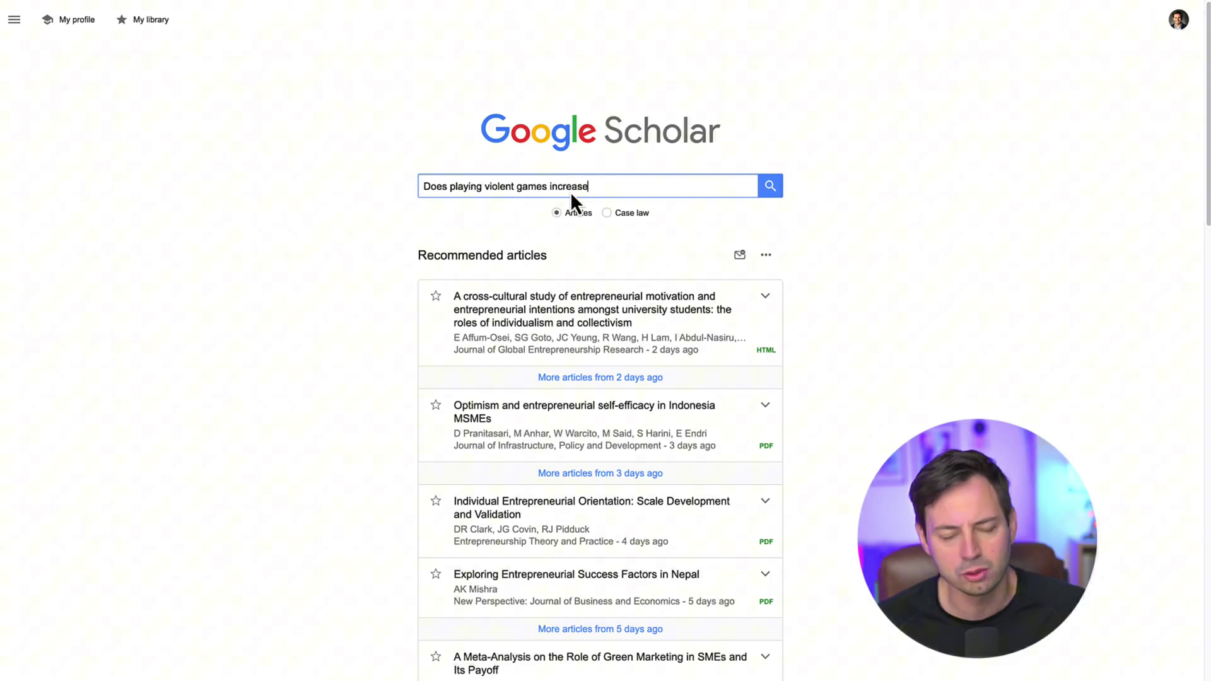
text( violent crime?)
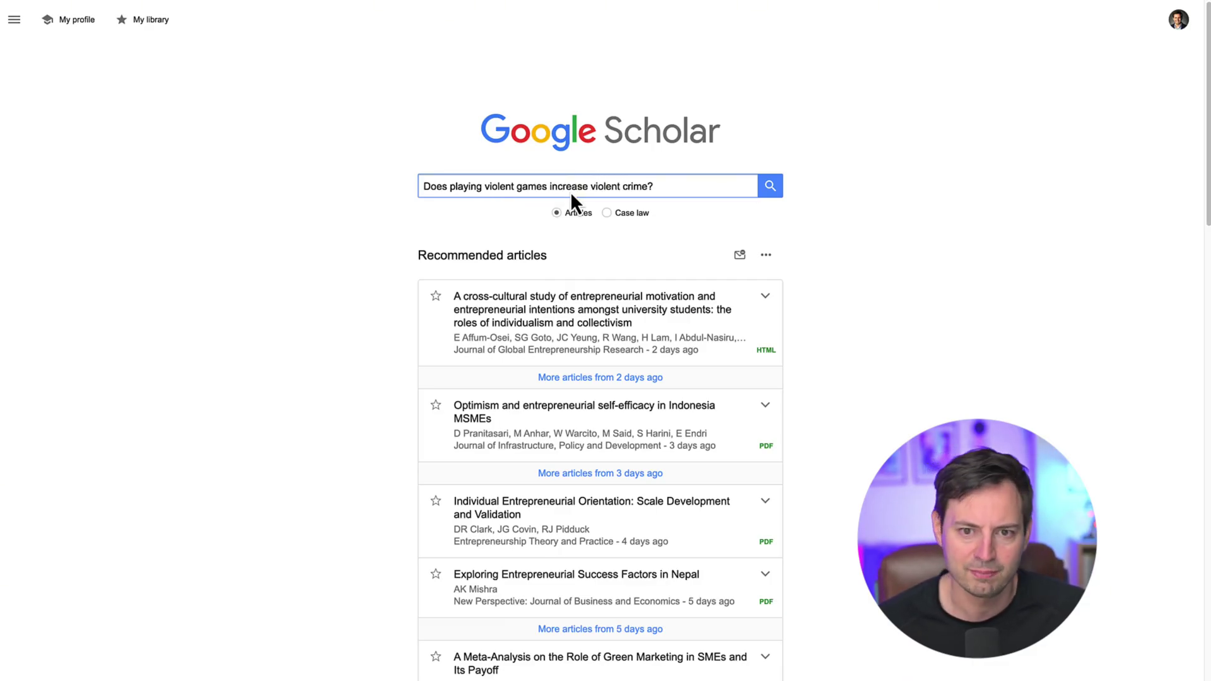
key(Return)
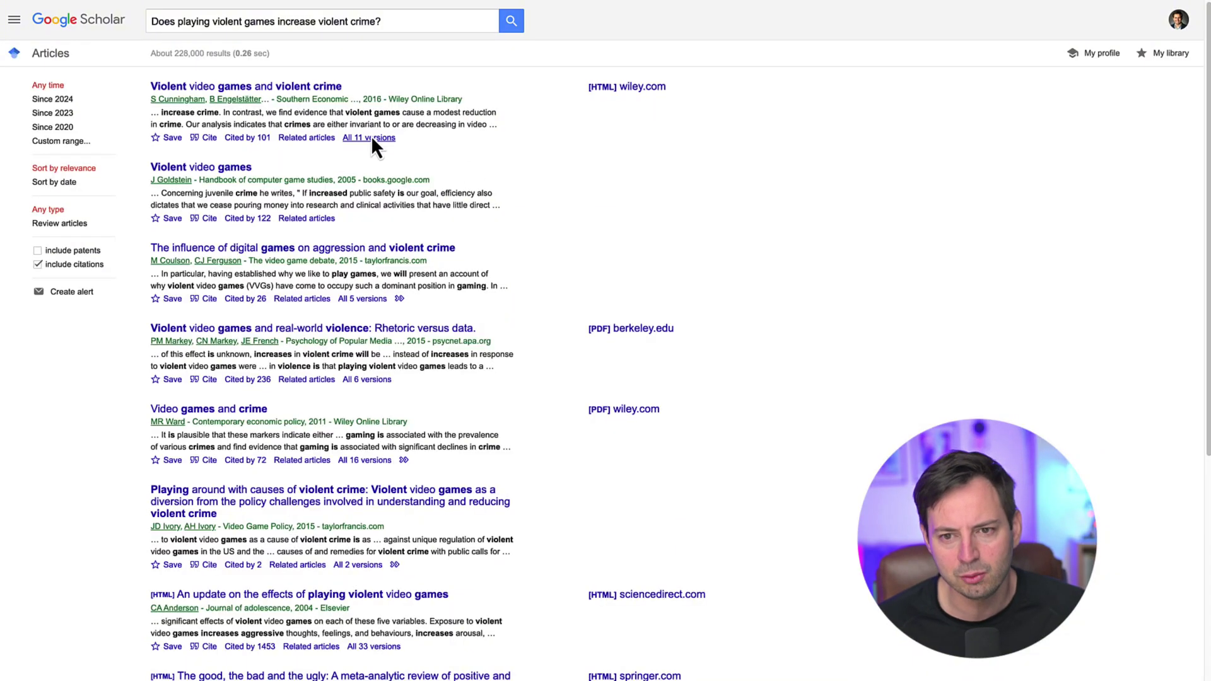
scroll(366, 151, down, 5)
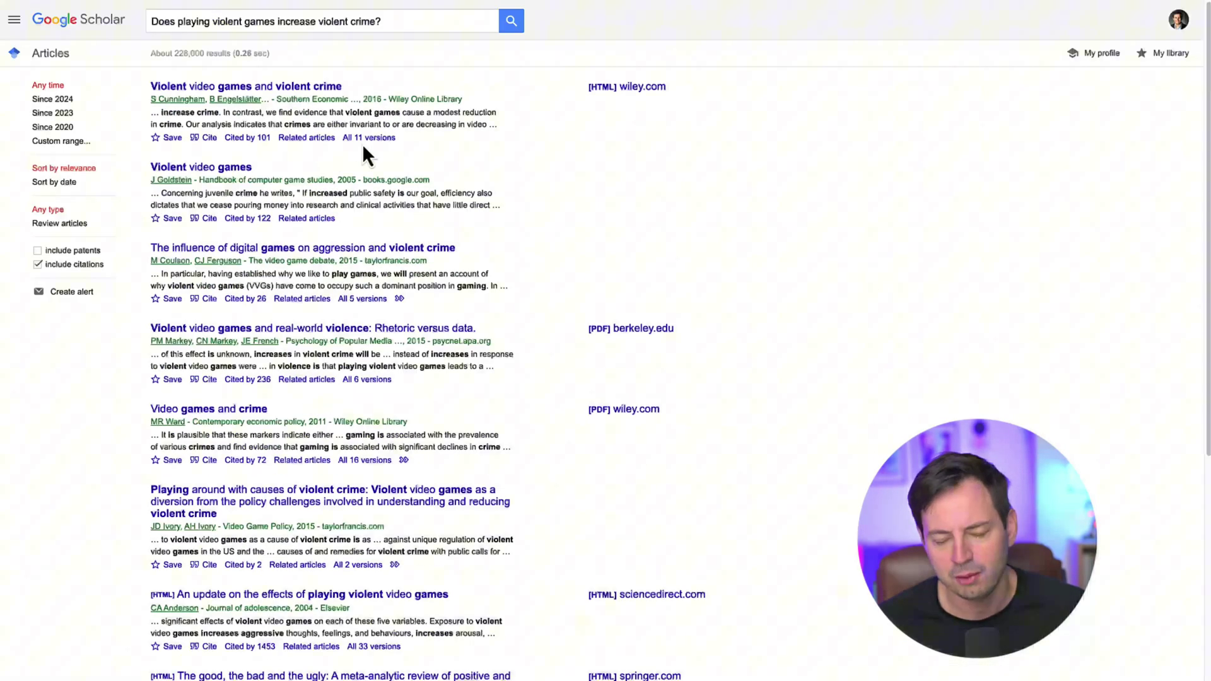
click(463, 15)
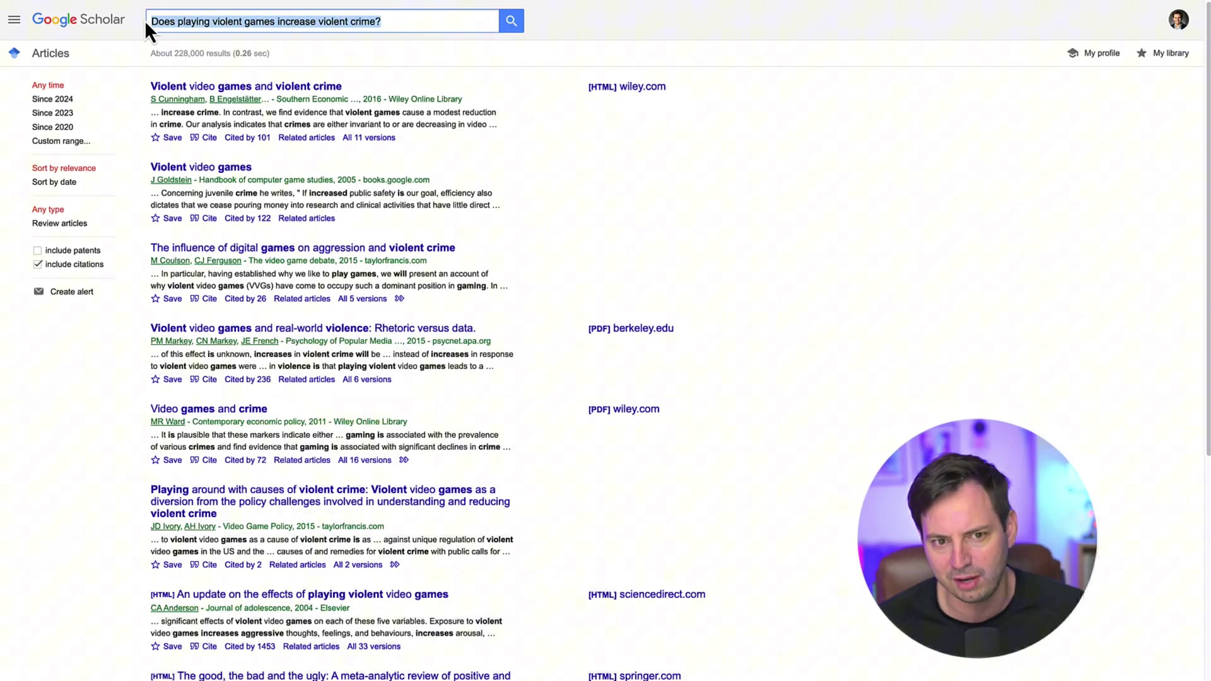
Step: Search Google Scholar for 'Can money buy happiness?'
text(Can moeny)
key(BackSpace)
key(BackSpace)
key(BackSpace)
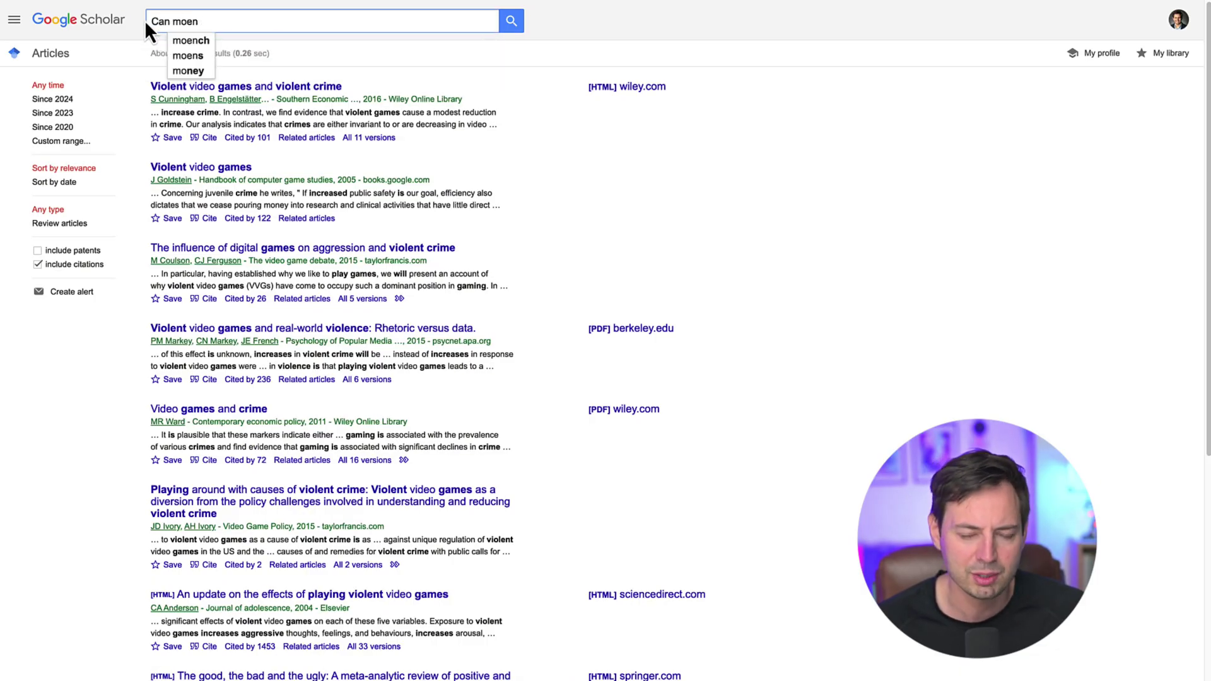
text(ney buy happiness?)
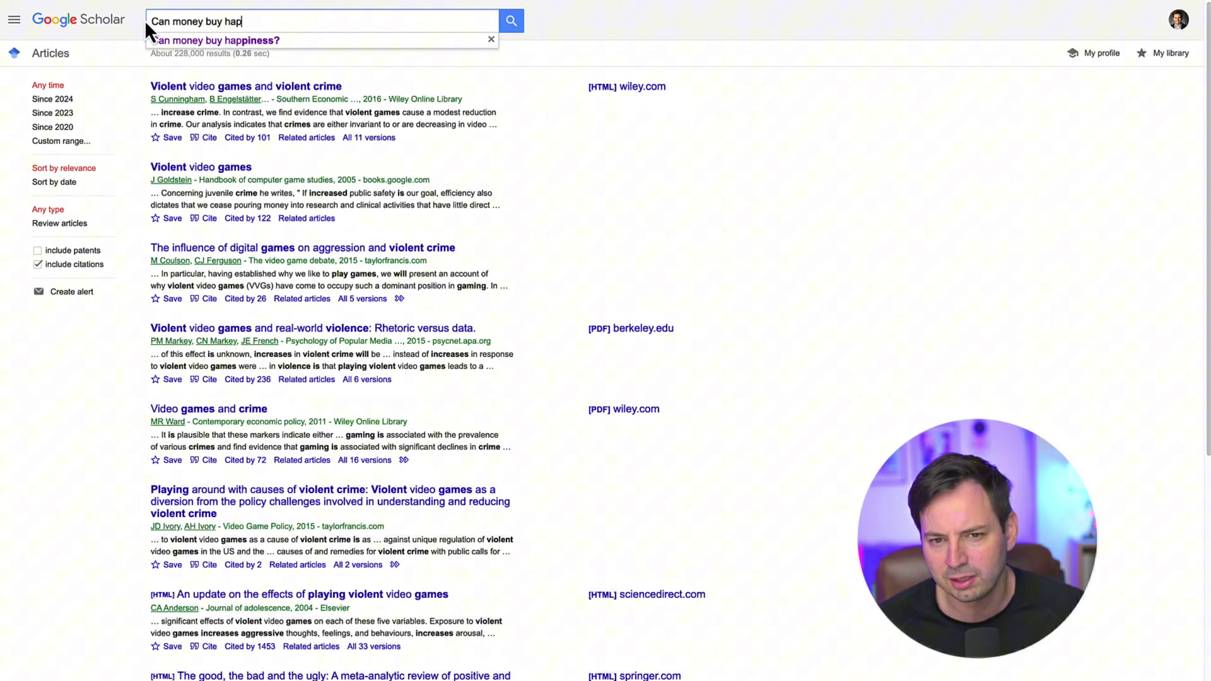
key(Return)
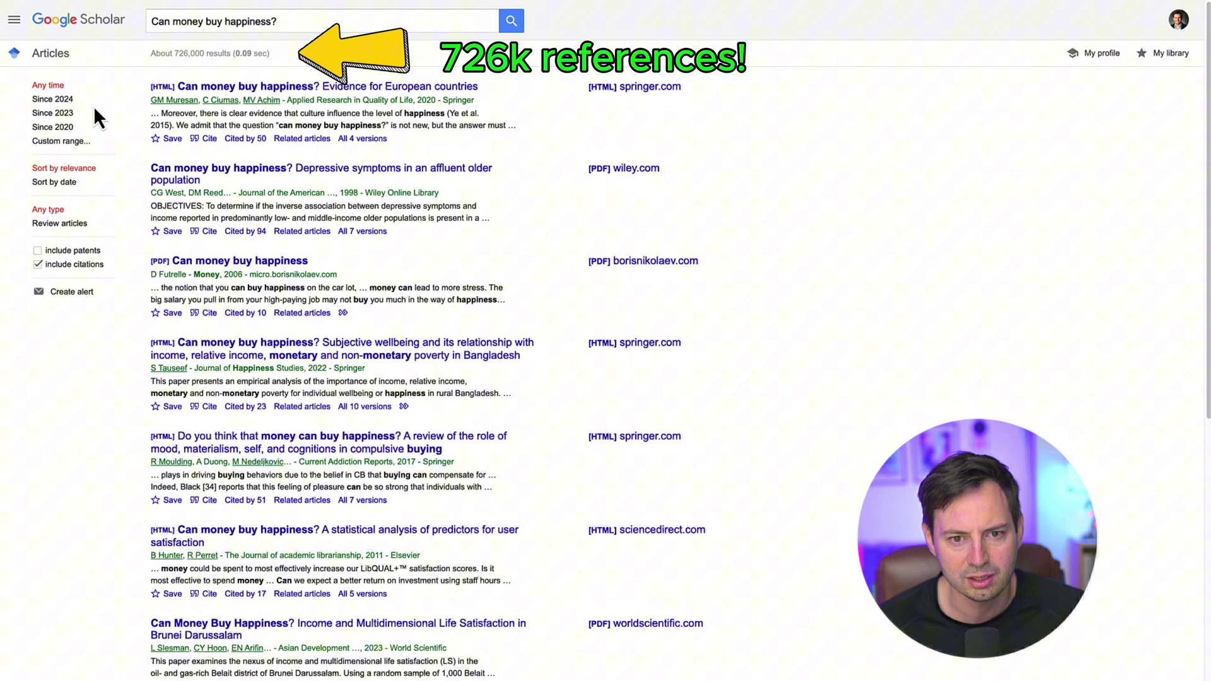
Step: Limit the Scholar results to review articles published since 2024
click(62, 114)
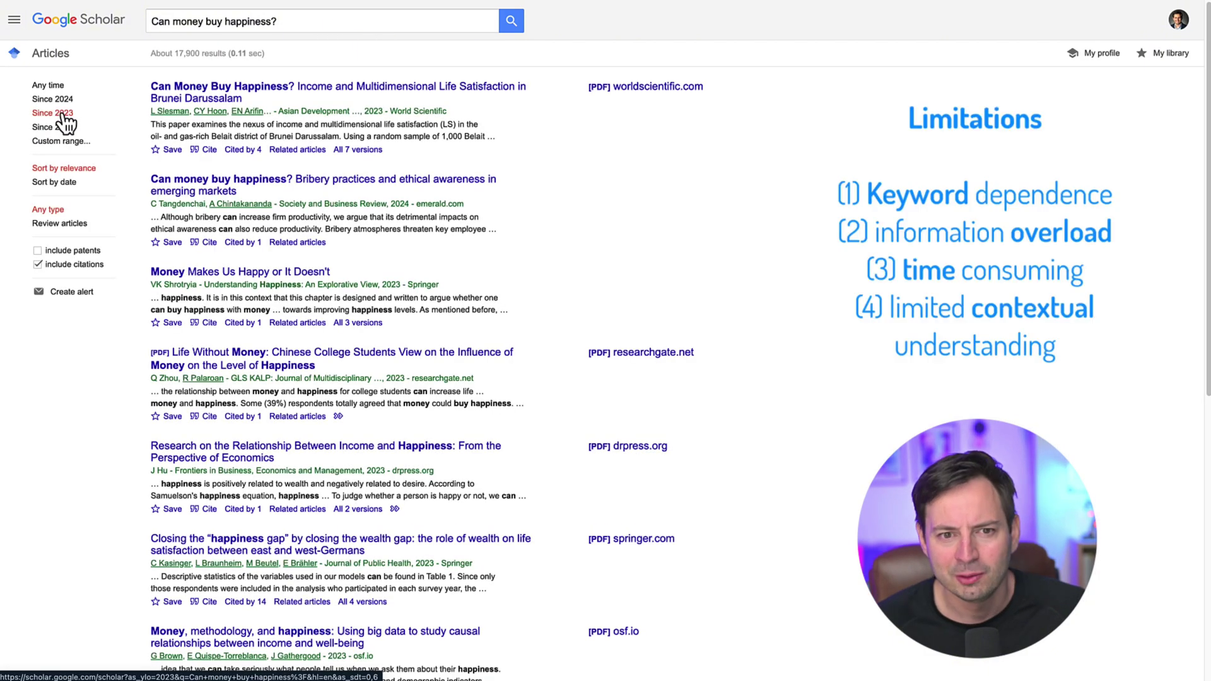
scroll(262, 158, down, 3)
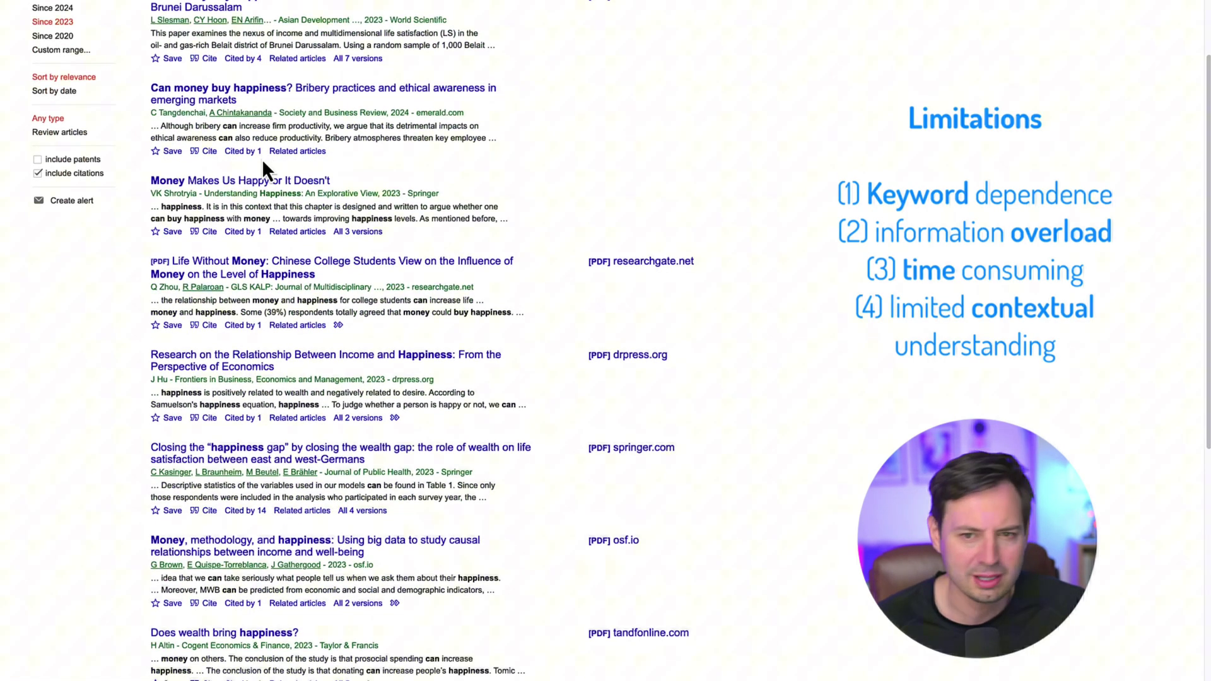
scroll(263, 169, up, 3)
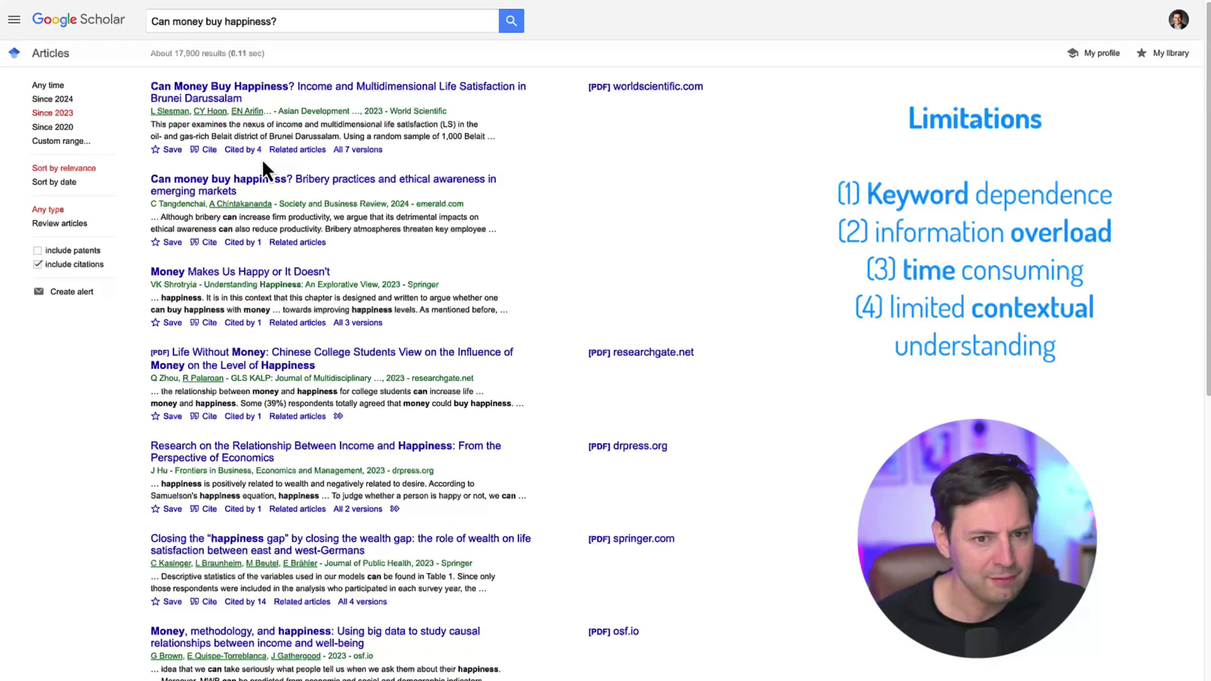
click(61, 100)
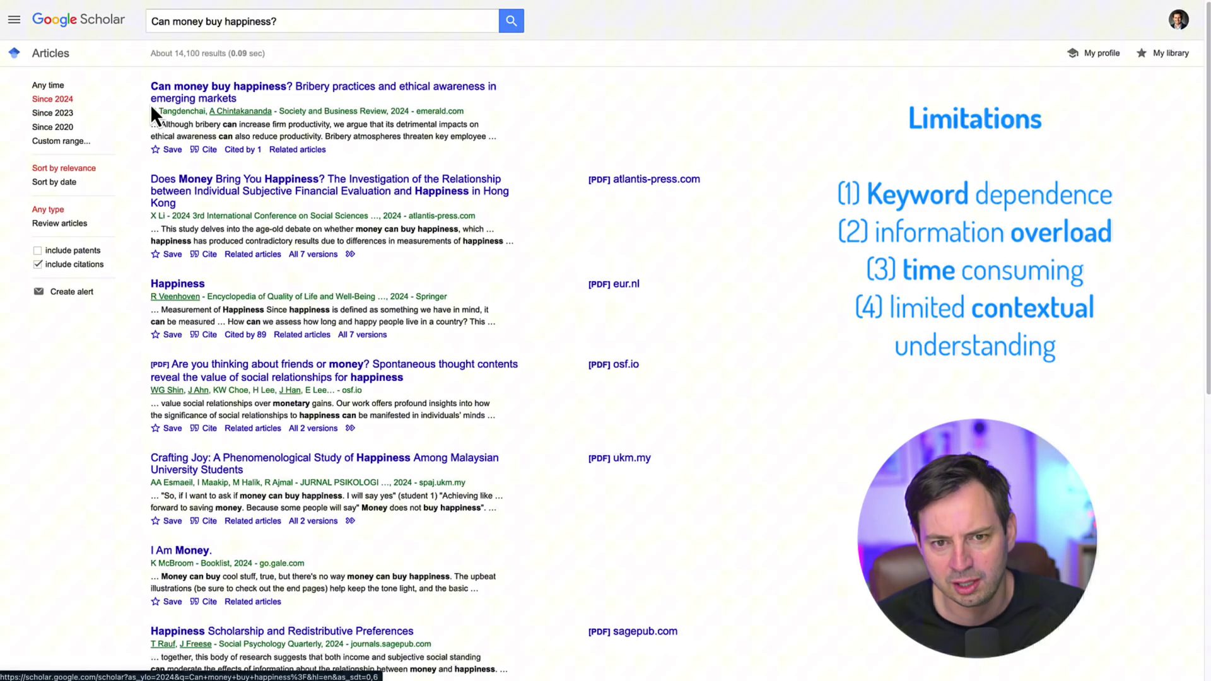
scroll(245, 217, down, 5)
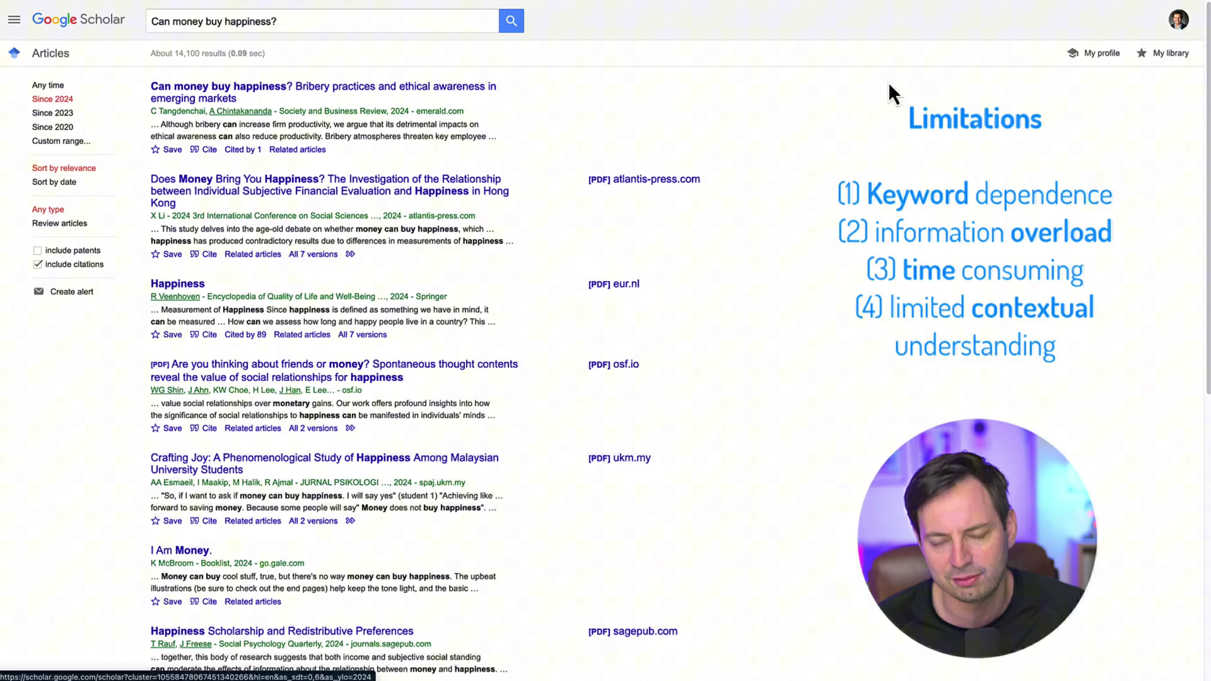
click(66, 226)
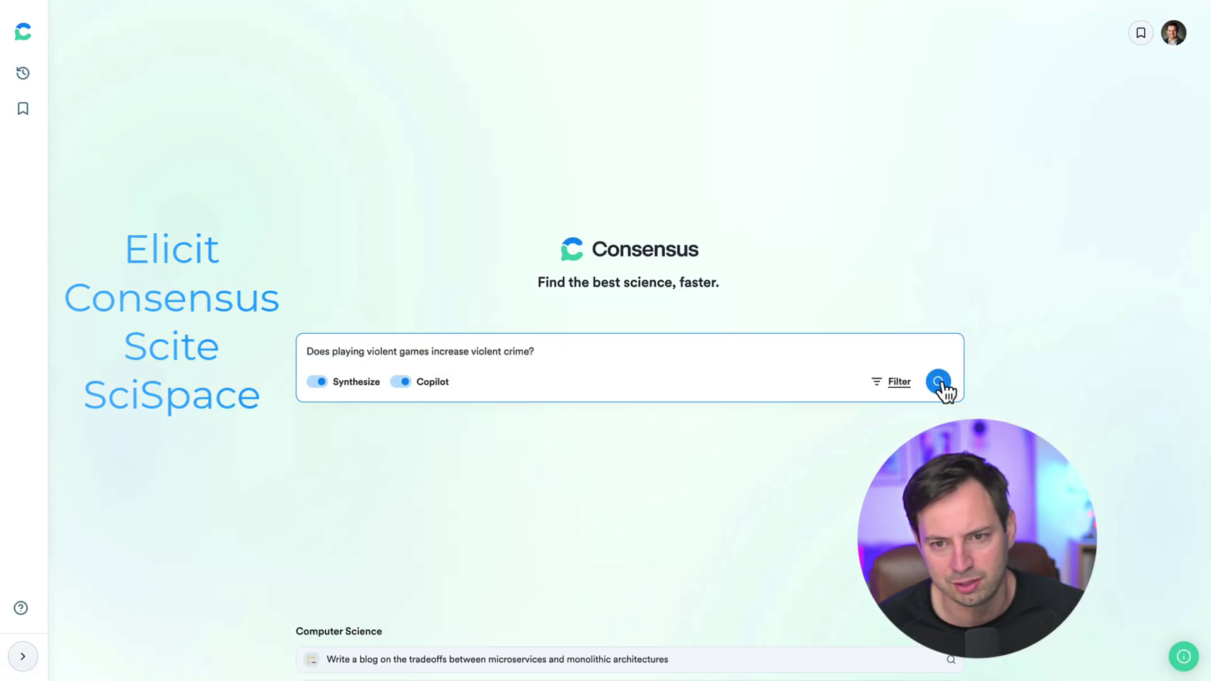
Step: Run the violent games question in Consensus and review its Summary and Consensus Meter
click(938, 385)
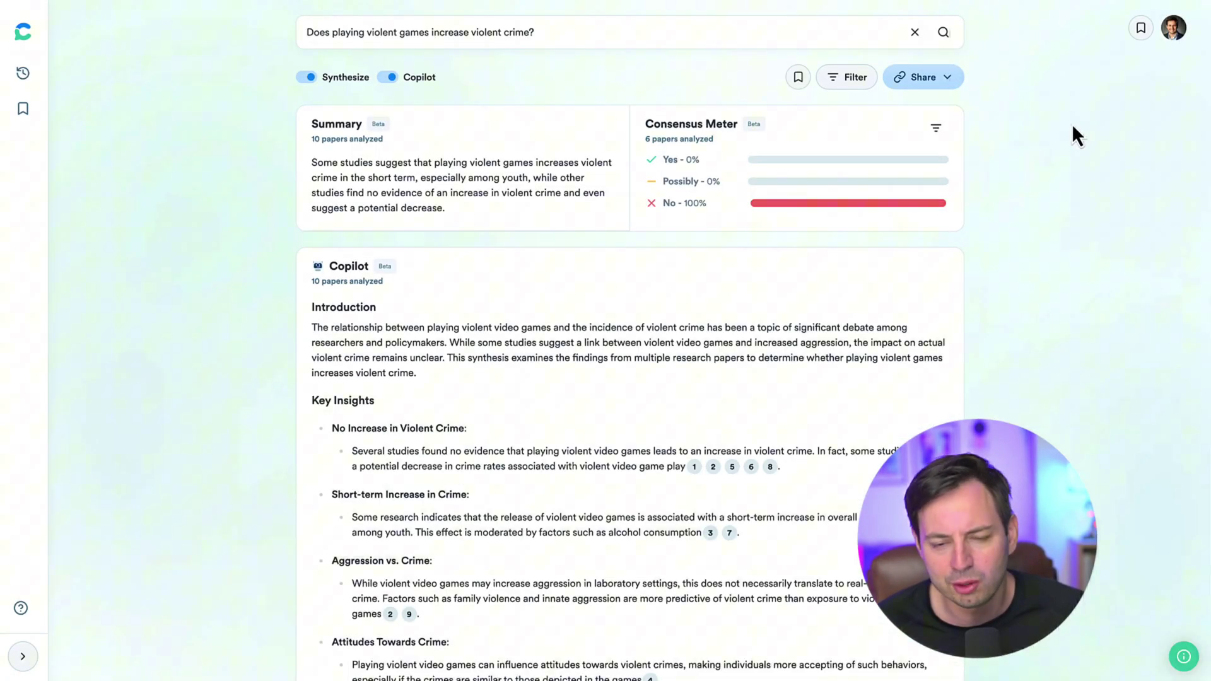
scroll(1043, 166, down, 15)
scroll(1041, 163, up, 18)
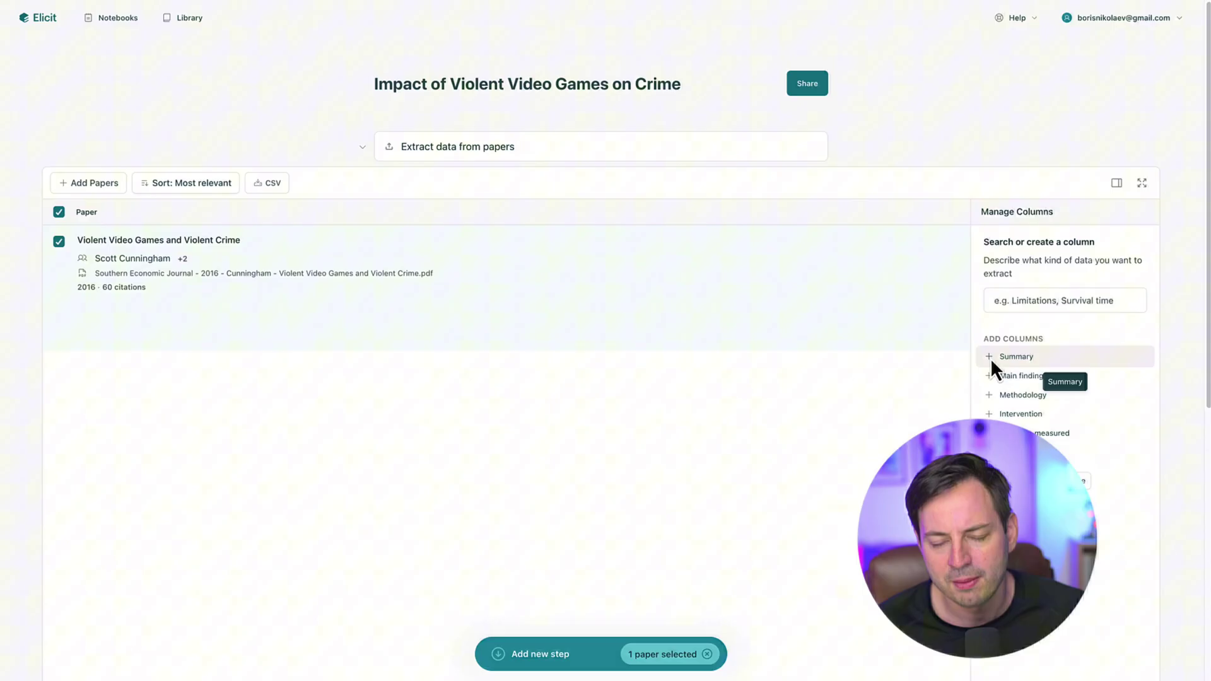
Step: Add Summary, Main findings, Methodology and Limitations columns to the Elicit table
click(994, 357)
click(1009, 395)
click(1019, 414)
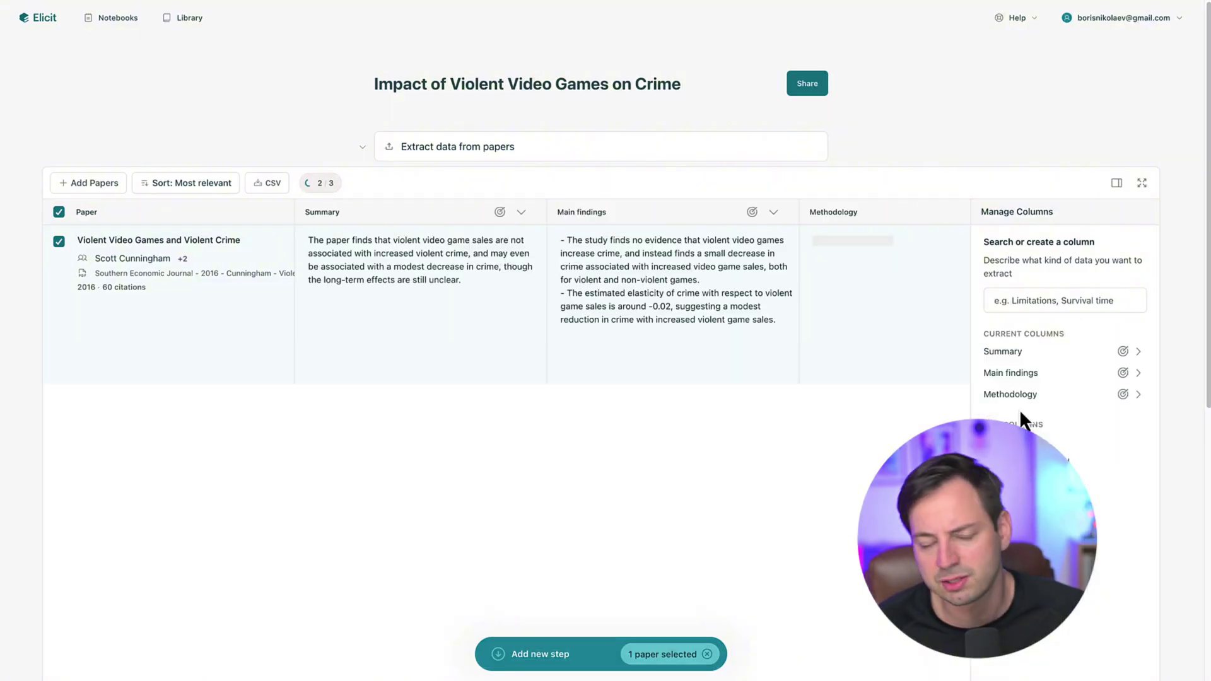
click(1017, 444)
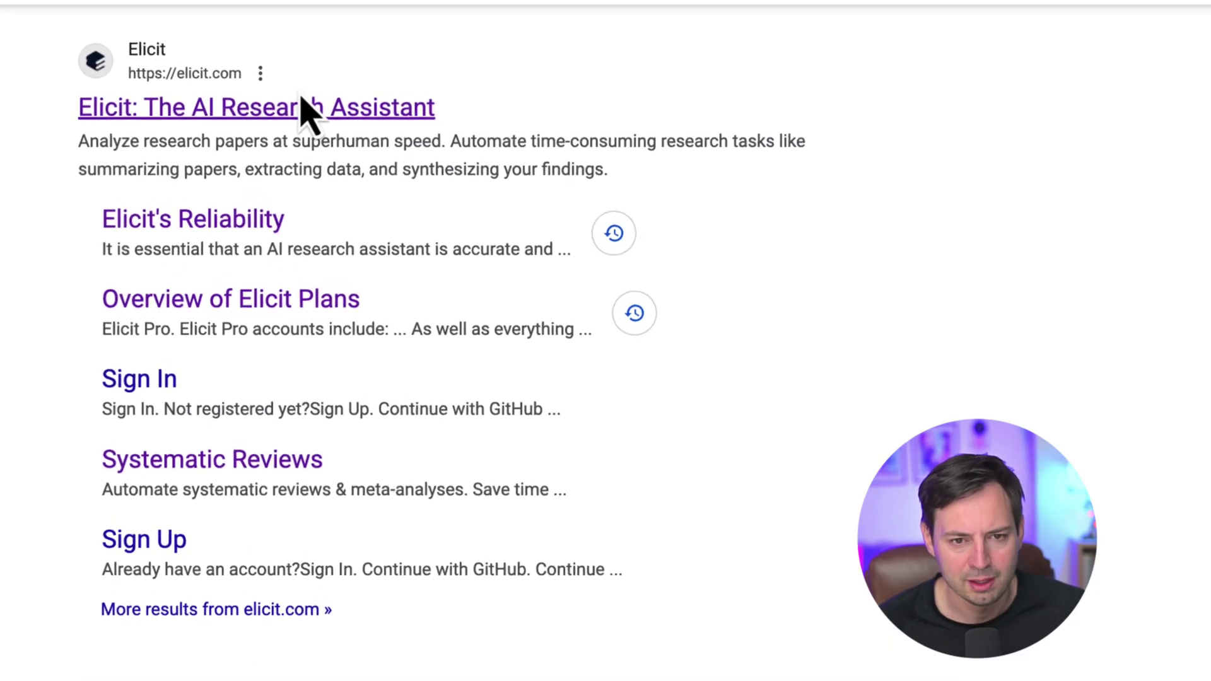
Step: Go from the Google result to Elicit's sign-in and browse the Overview of Elicit Plans
click(307, 114)
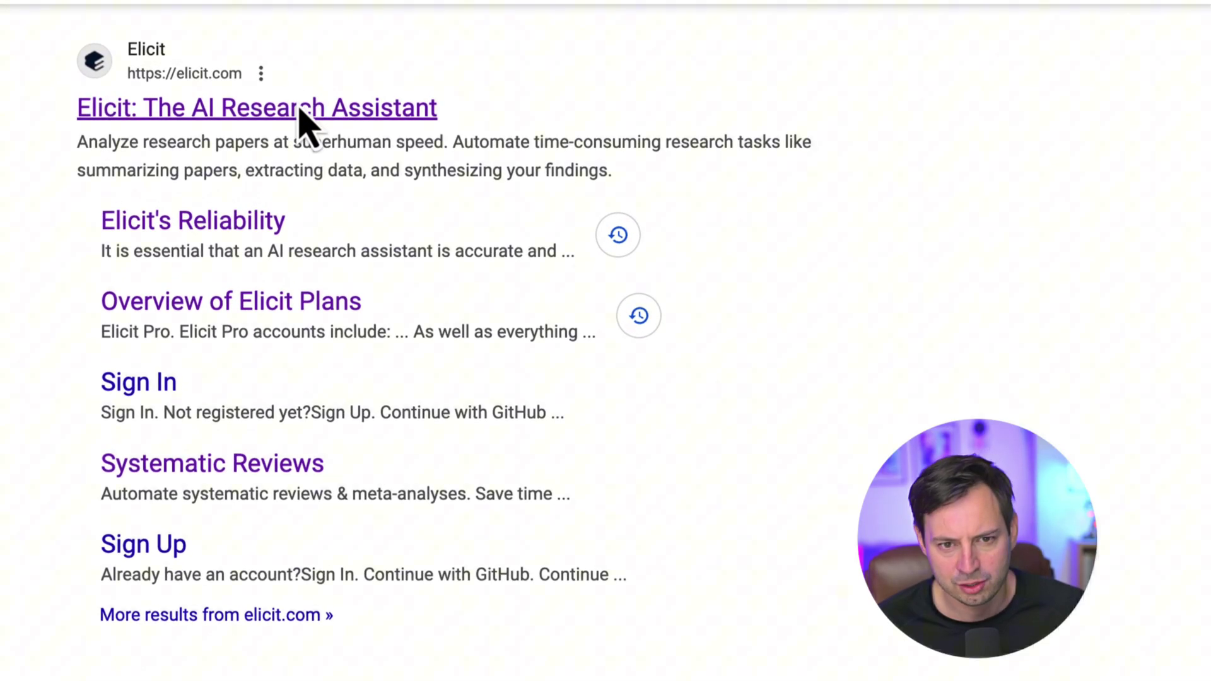
click(766, 25)
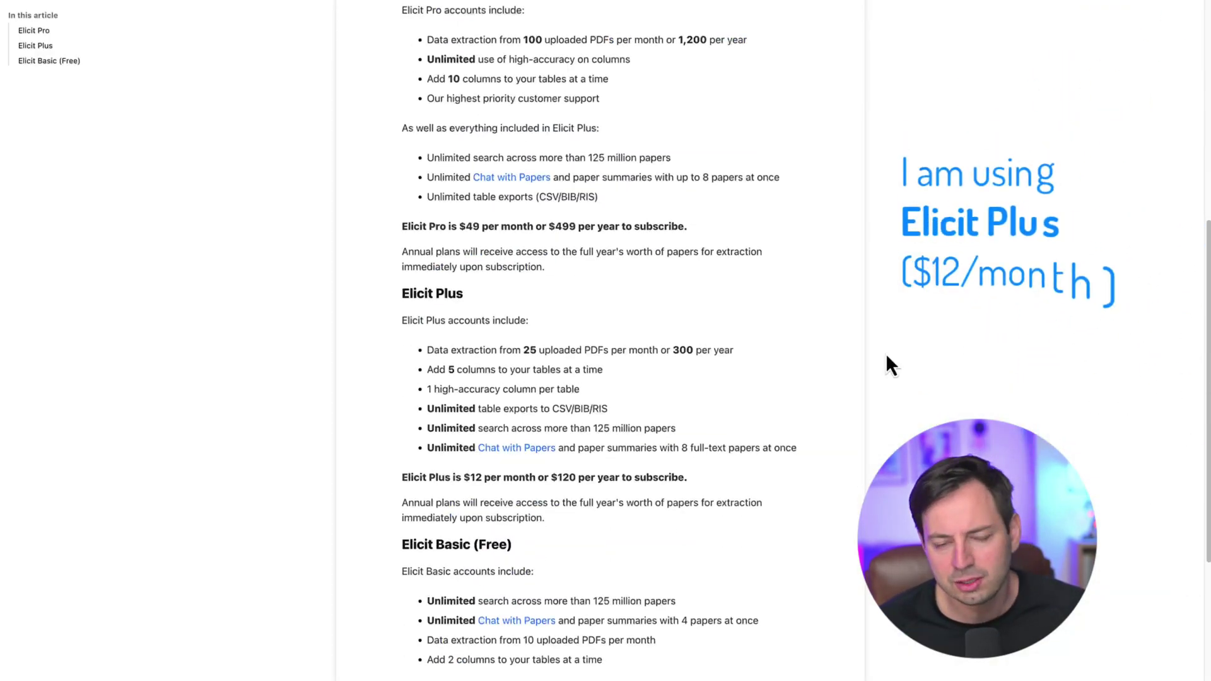
scroll(886, 354, down, 4)
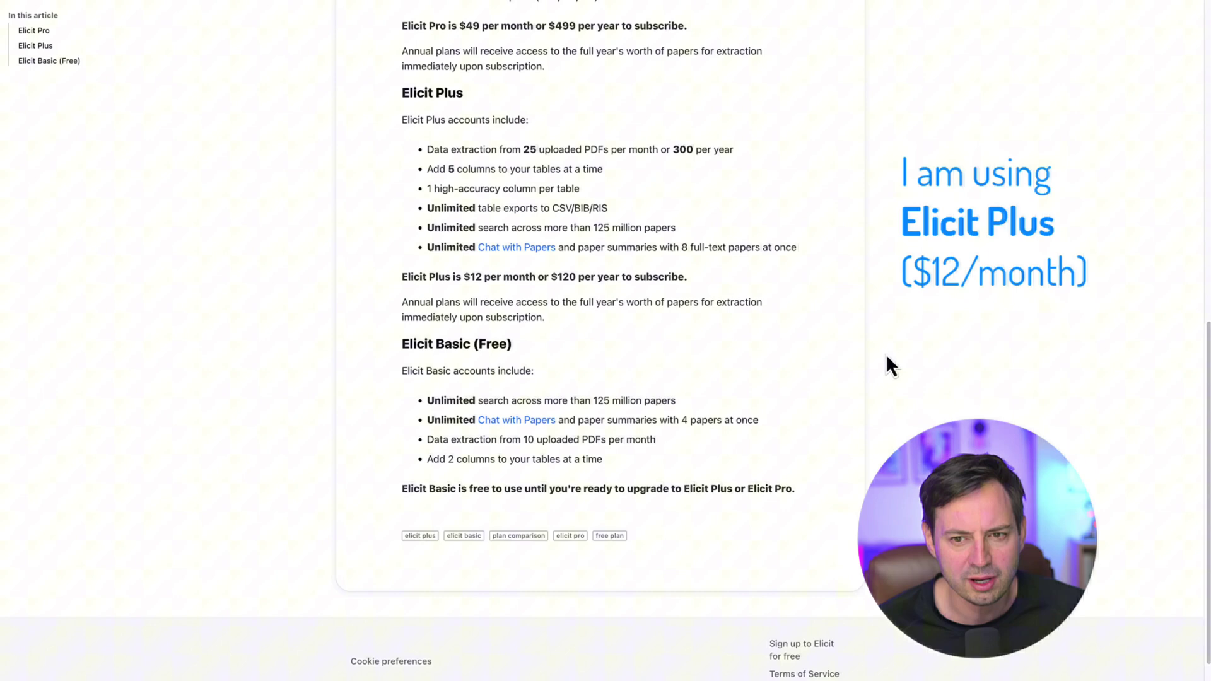
scroll(887, 357, up, 1)
scroll(842, 377, up, 5)
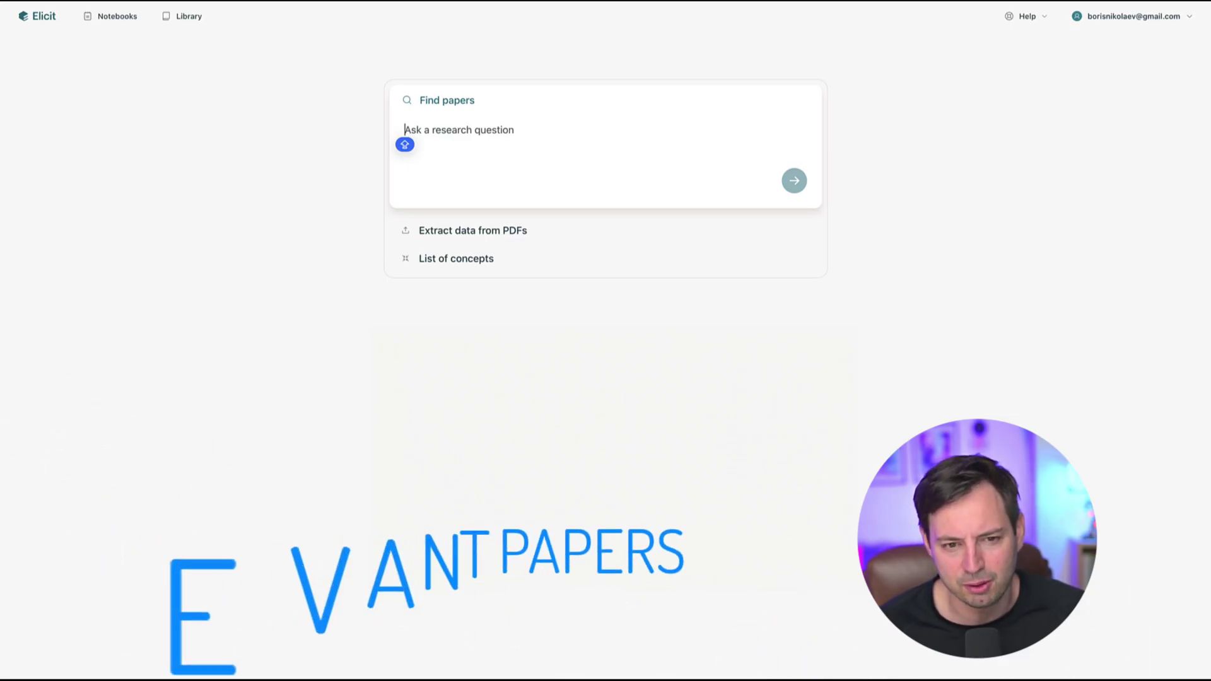
Step: Submit the pasted violent games research question in Elicit's question box
text(Does playing violent games increase violent crime?)
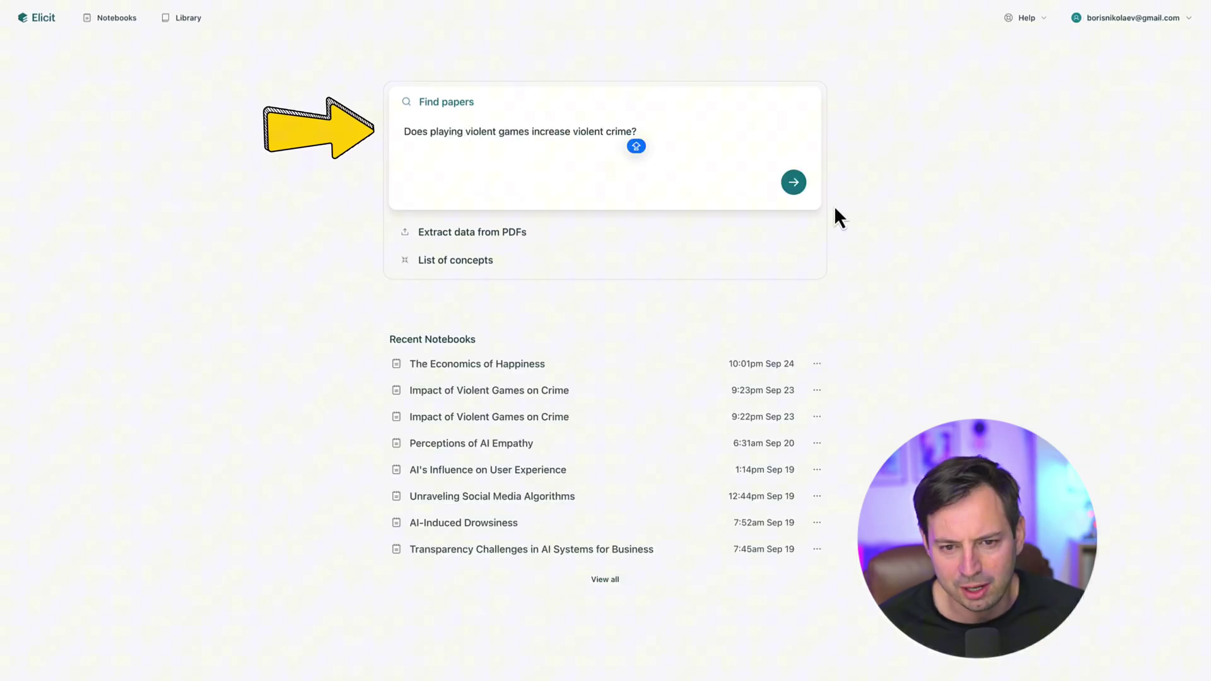
click(794, 183)
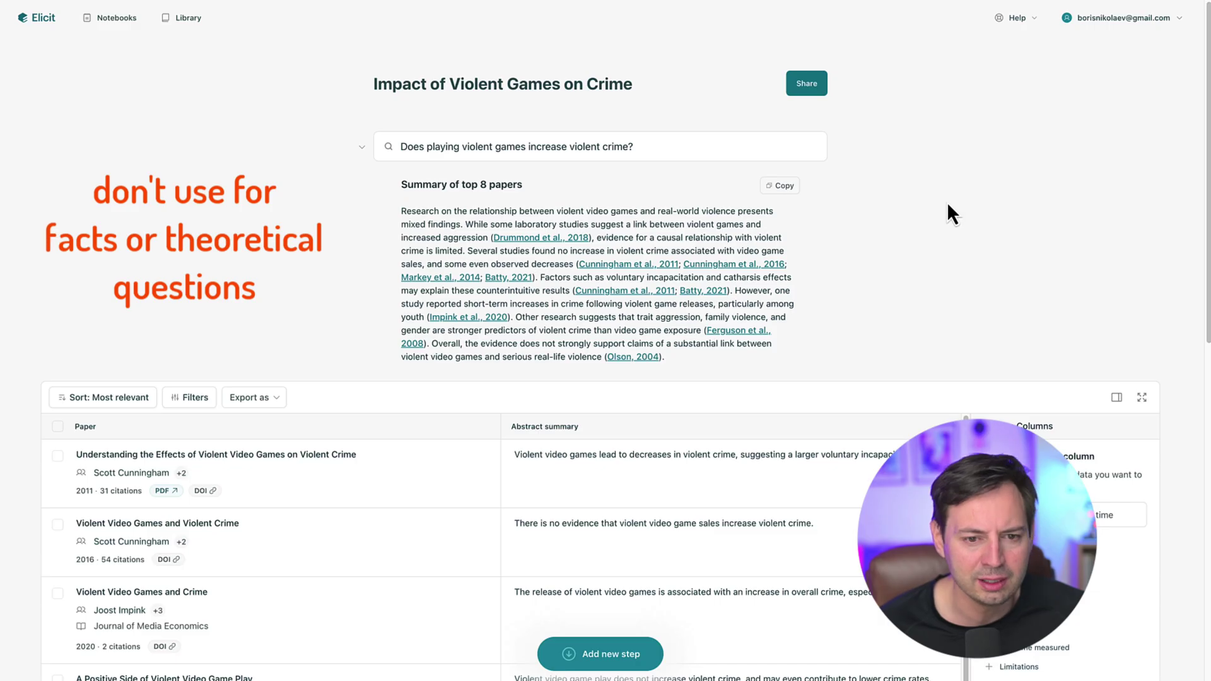
scroll(947, 202, down, 6)
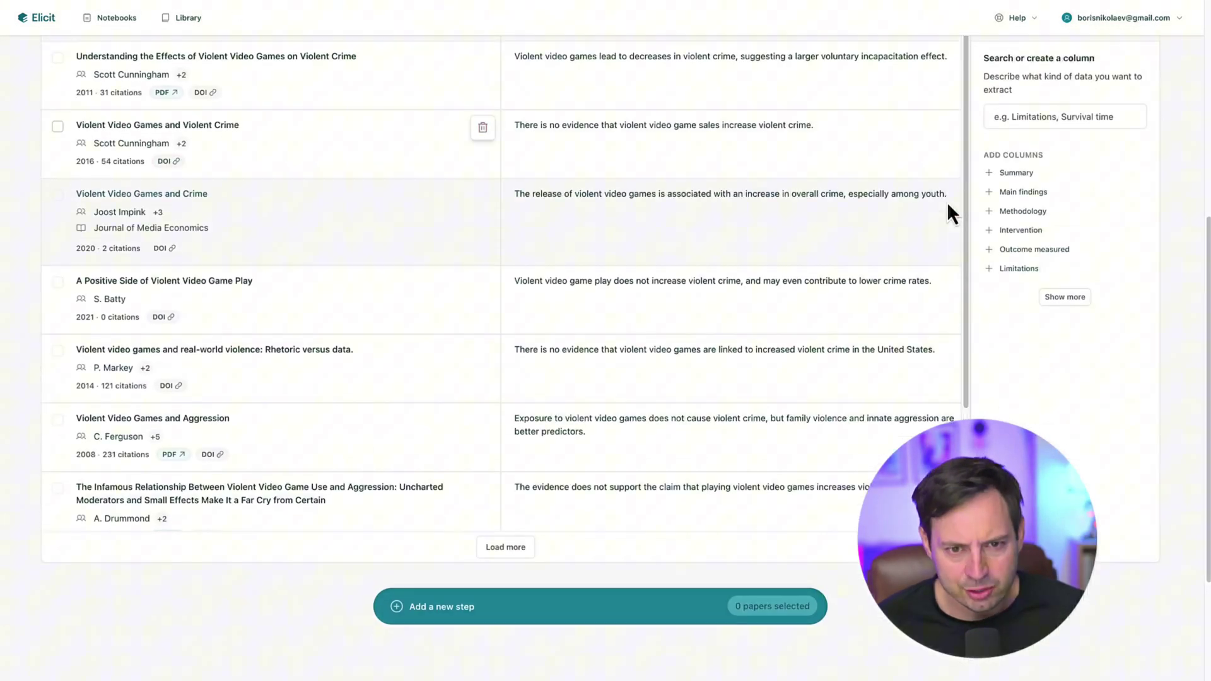
scroll(947, 202, up, 6)
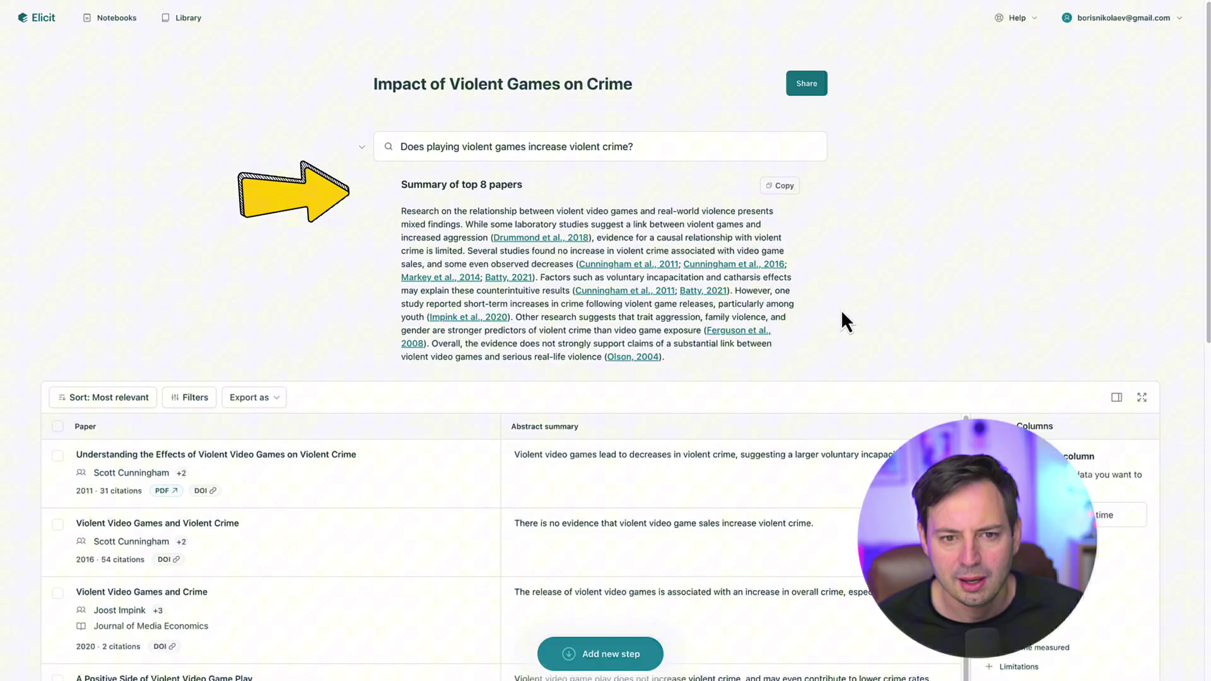
drag(402, 215, 707, 353)
click(912, 294)
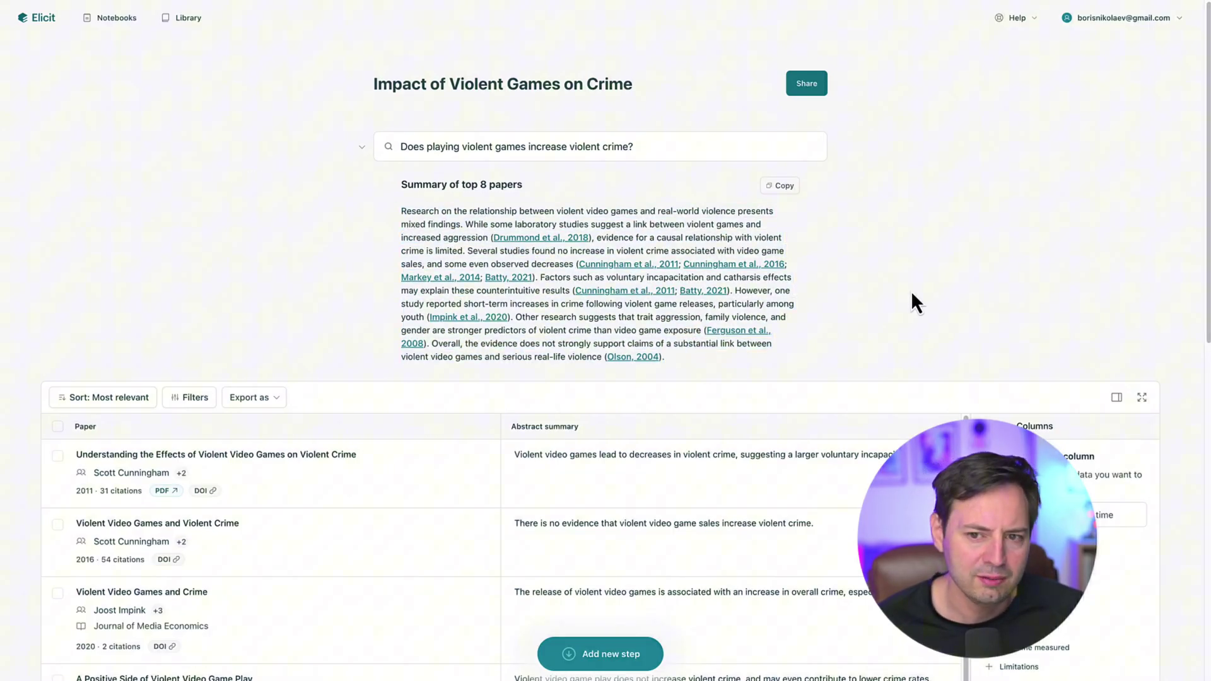
Step: Filter Elicit results to Review and Meta-Analysis papers published from 2020 onward
scroll(508, 273, down, 5)
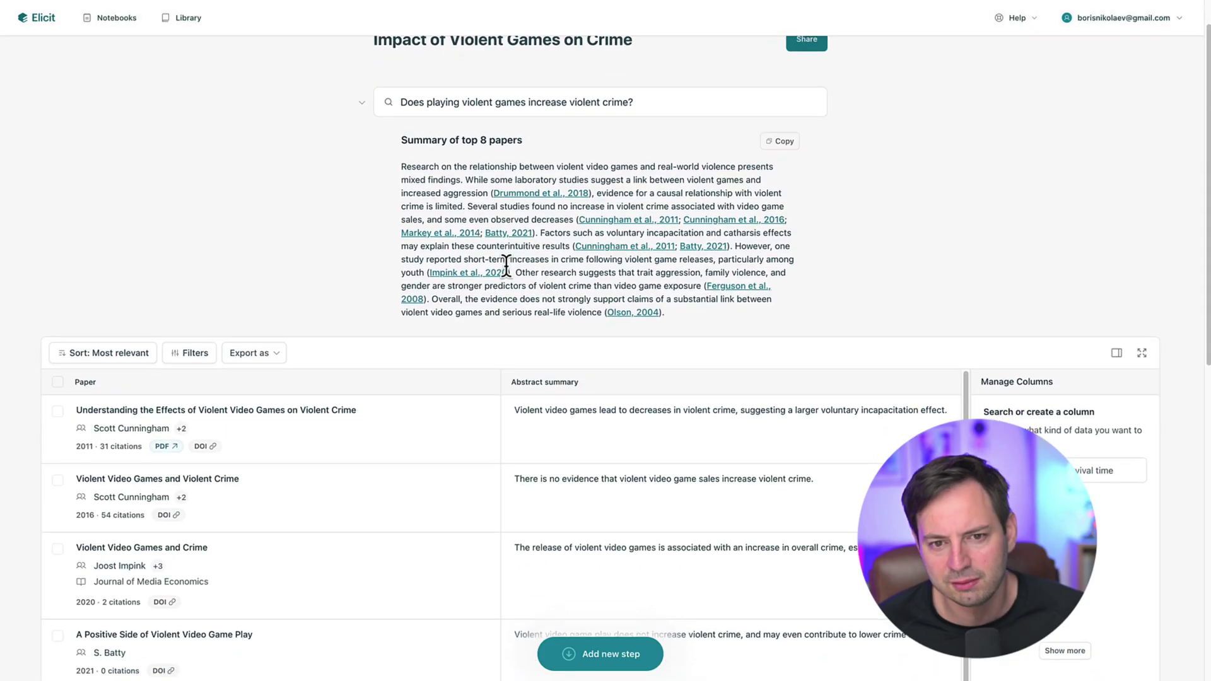
click(188, 229)
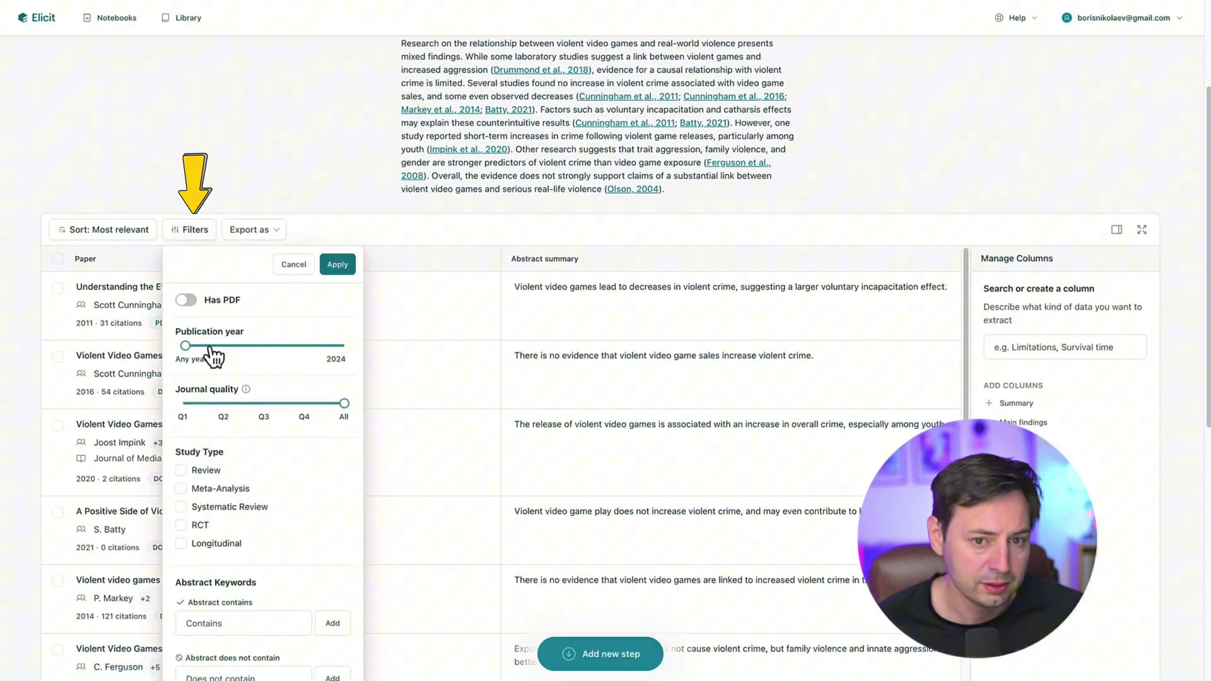
drag(183, 345, 314, 349)
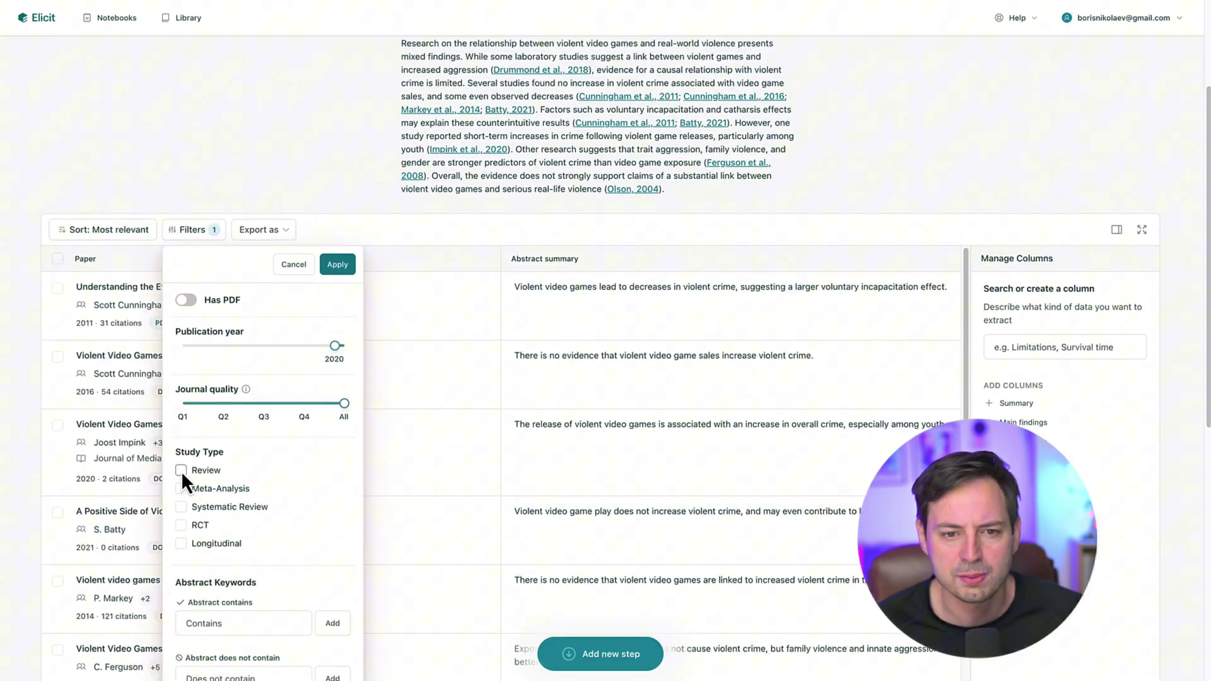
click(180, 471)
click(182, 489)
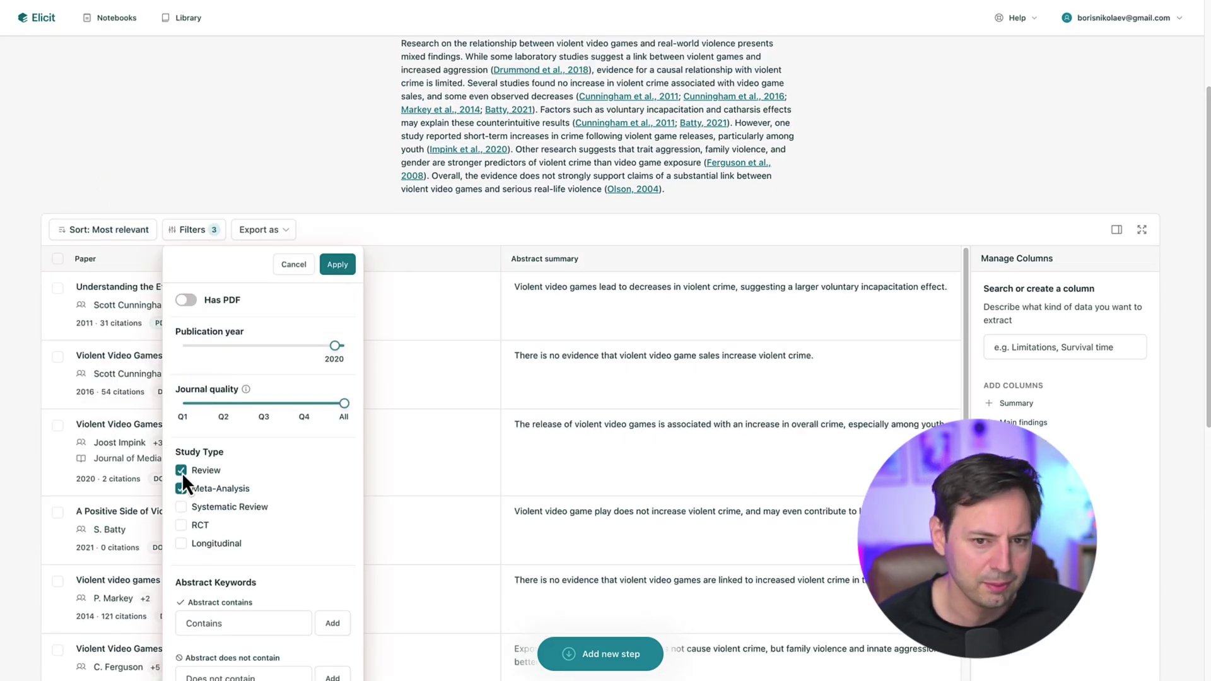
click(338, 264)
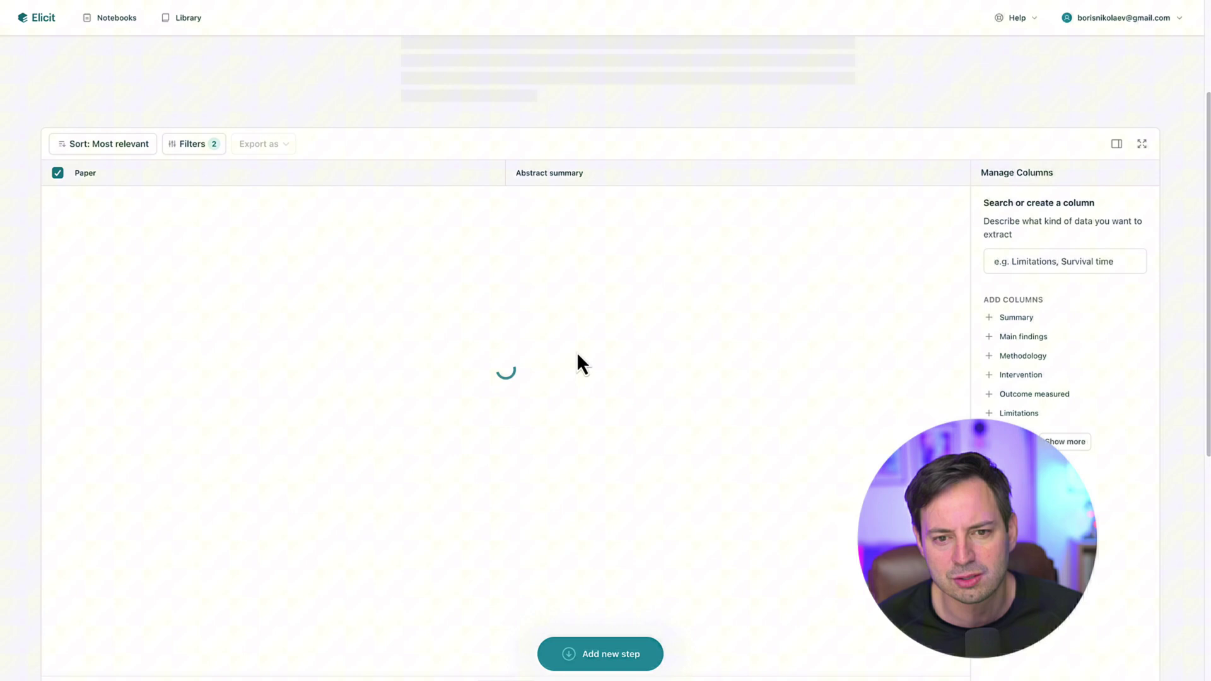
Step: Discard the Media Violence Research paper and show more papers like the top three
scroll(577, 359, up, 3)
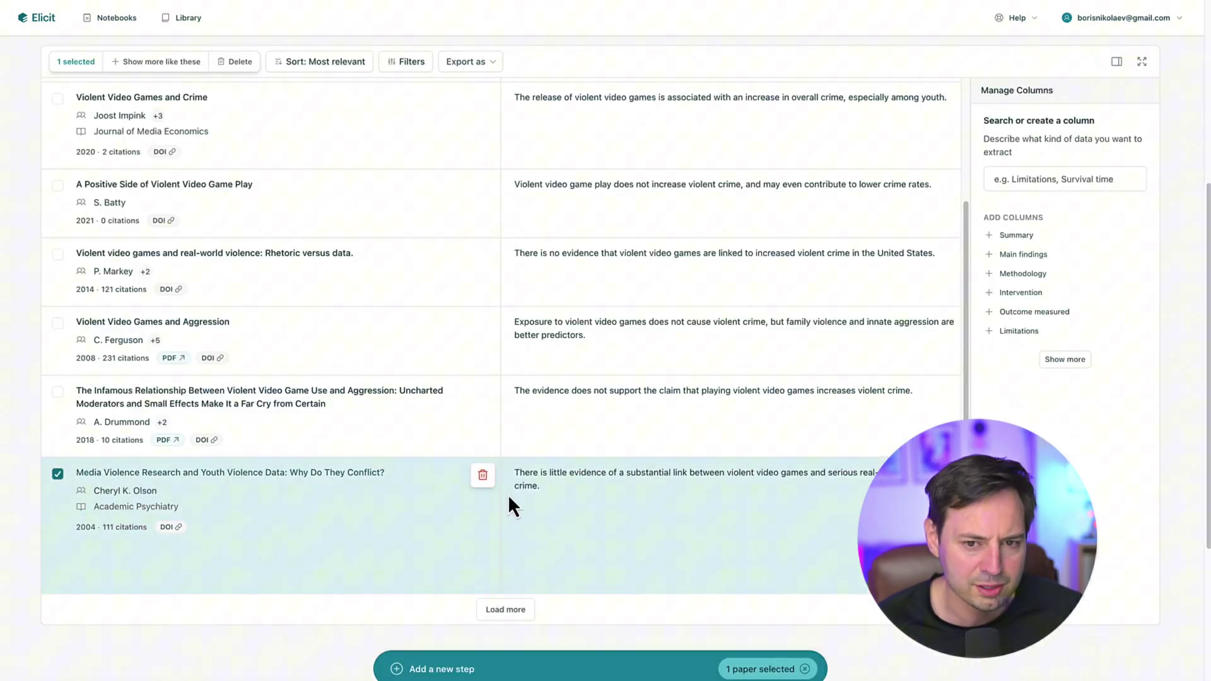
click(482, 476)
scroll(403, 492, up, 5)
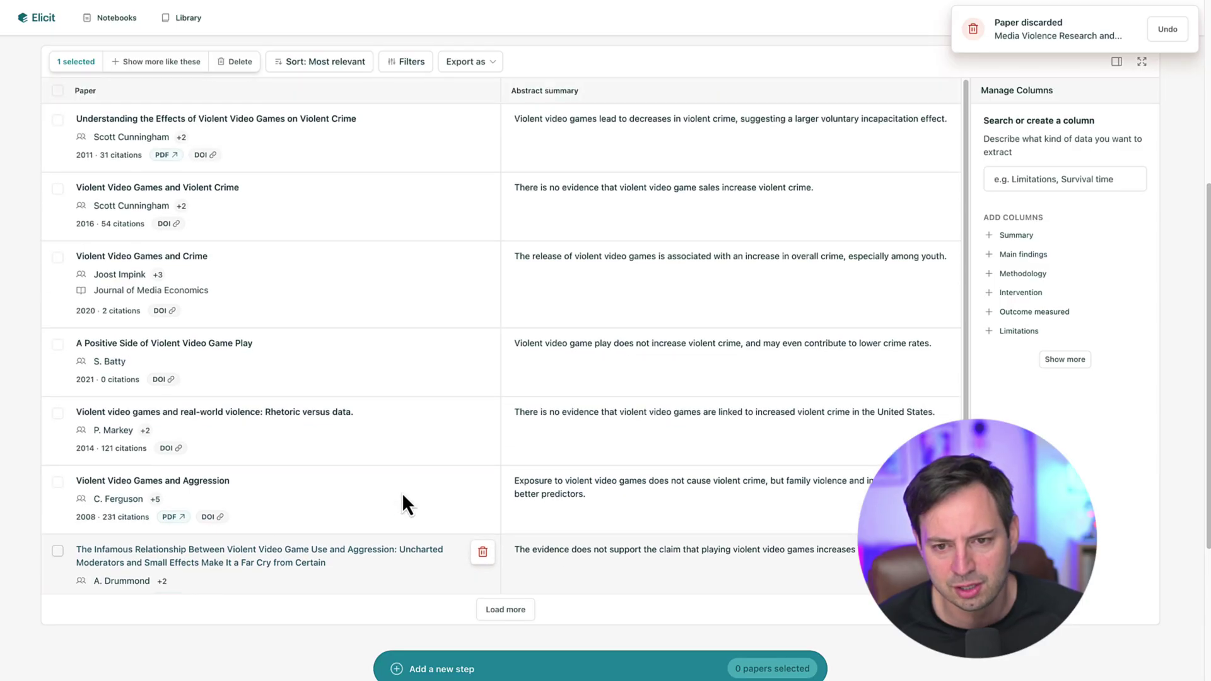
click(57, 340)
click(58, 409)
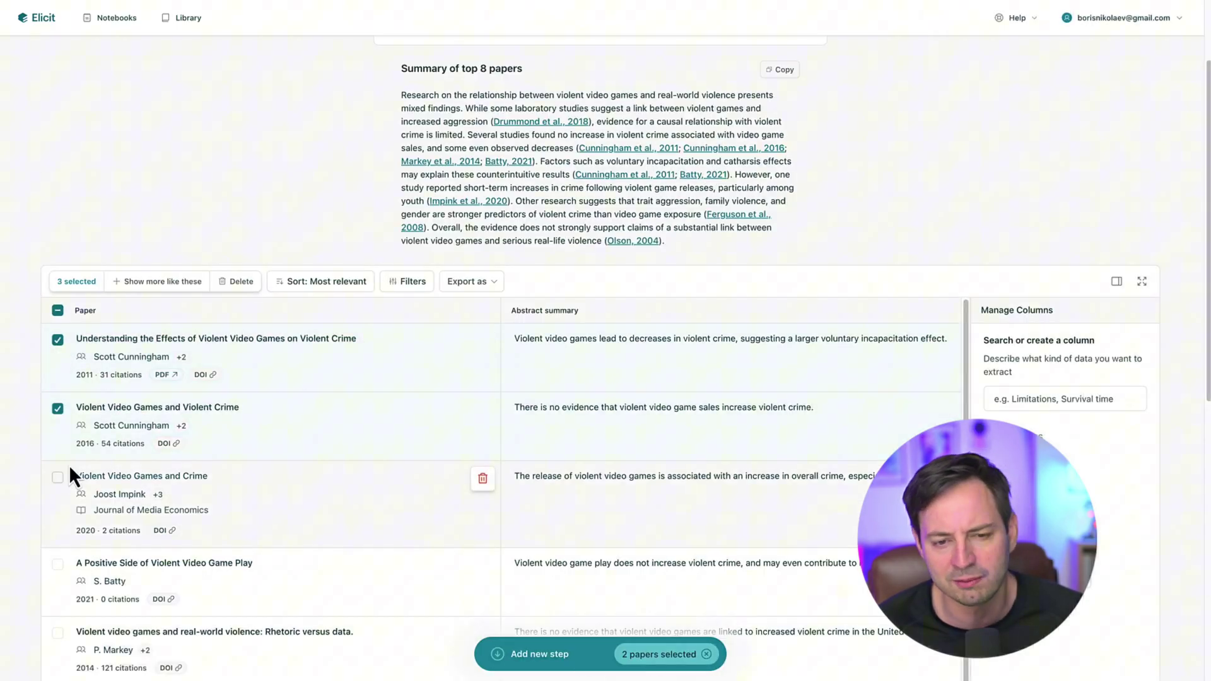
click(58, 477)
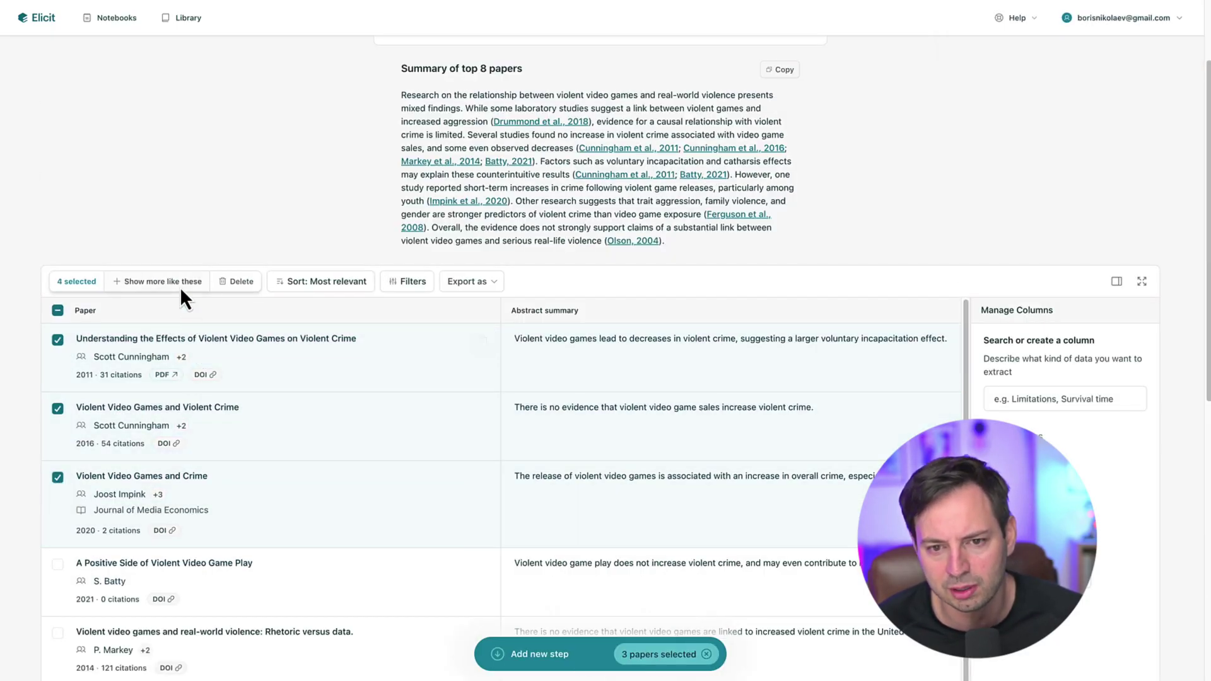
click(179, 287)
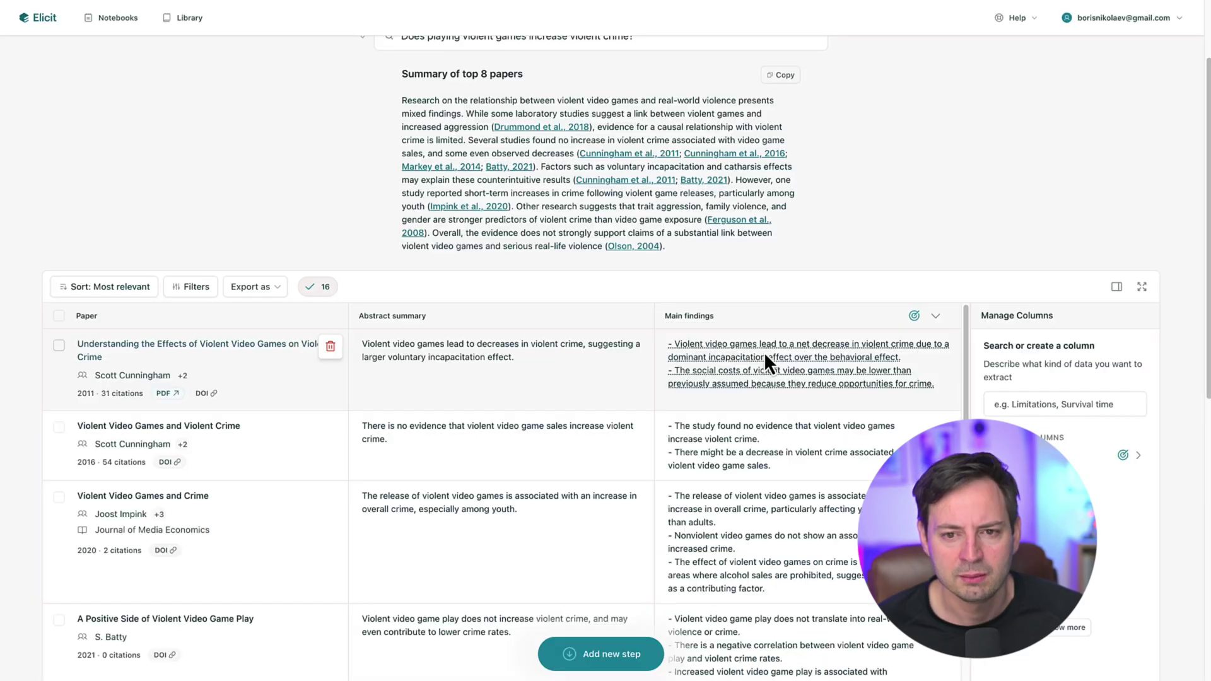
click(763, 352)
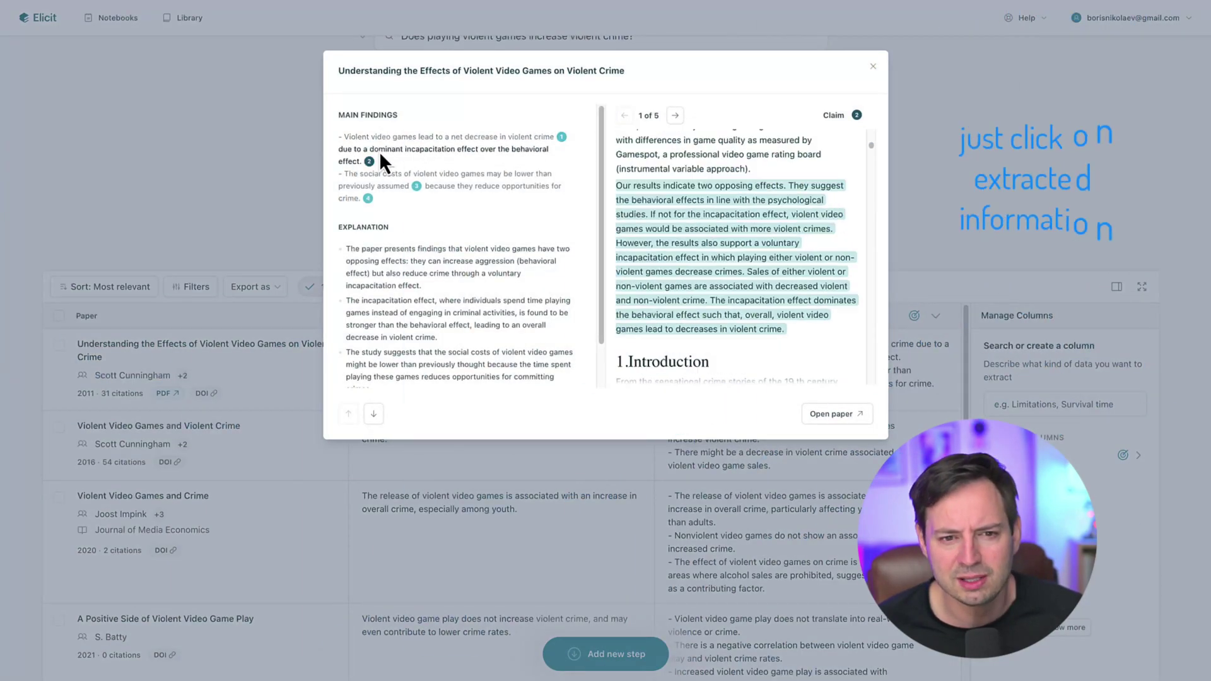
click(393, 184)
click(474, 187)
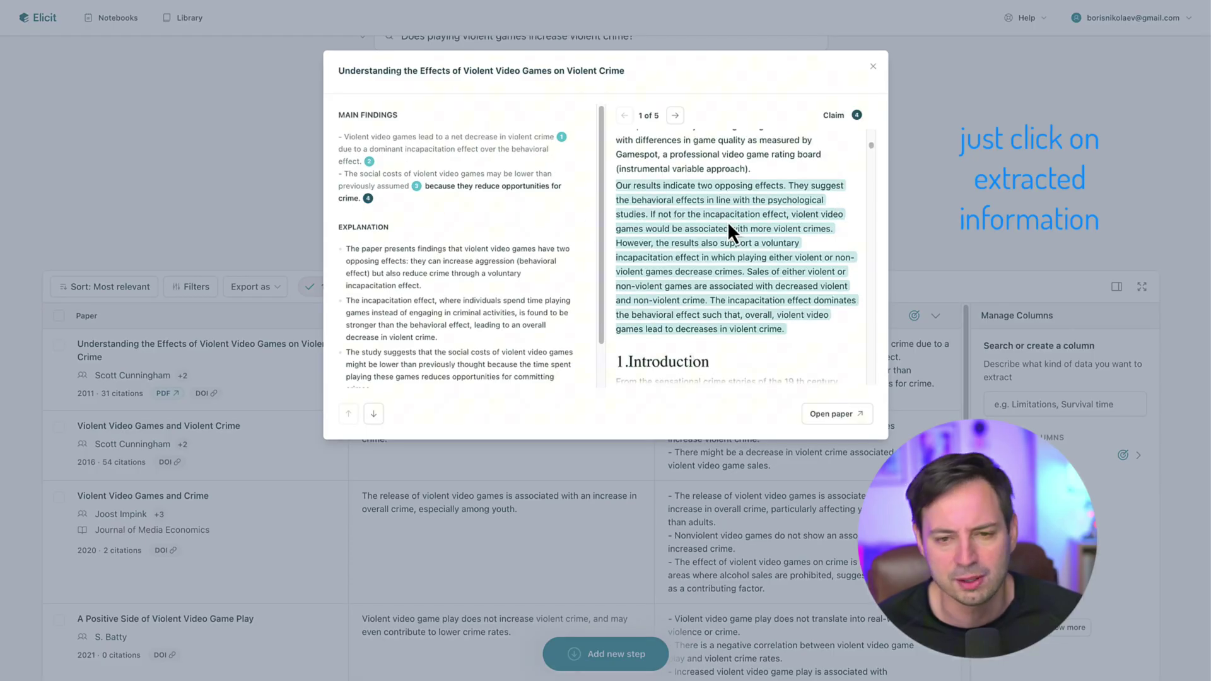
scroll(508, 255, down, 2)
scroll(508, 255, up, 2)
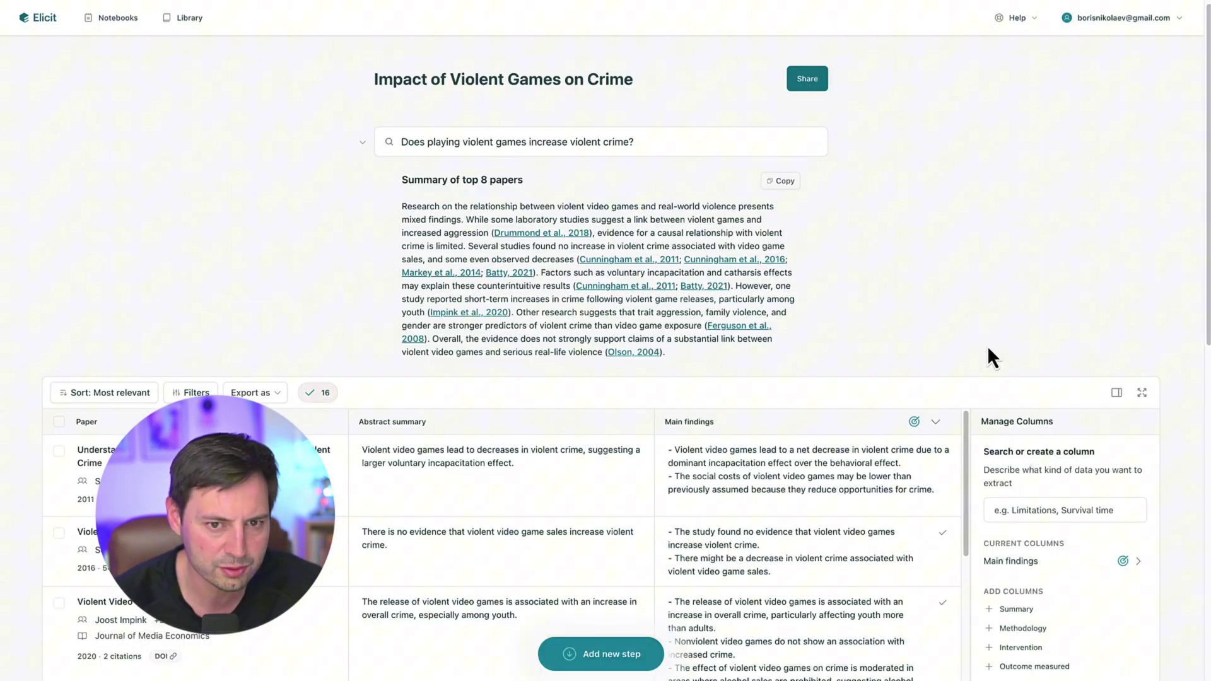
Step: Add Methodology, Limitations and Study objectives columns from the suggested column list
scroll(987, 346, down, 3)
click(1026, 500)
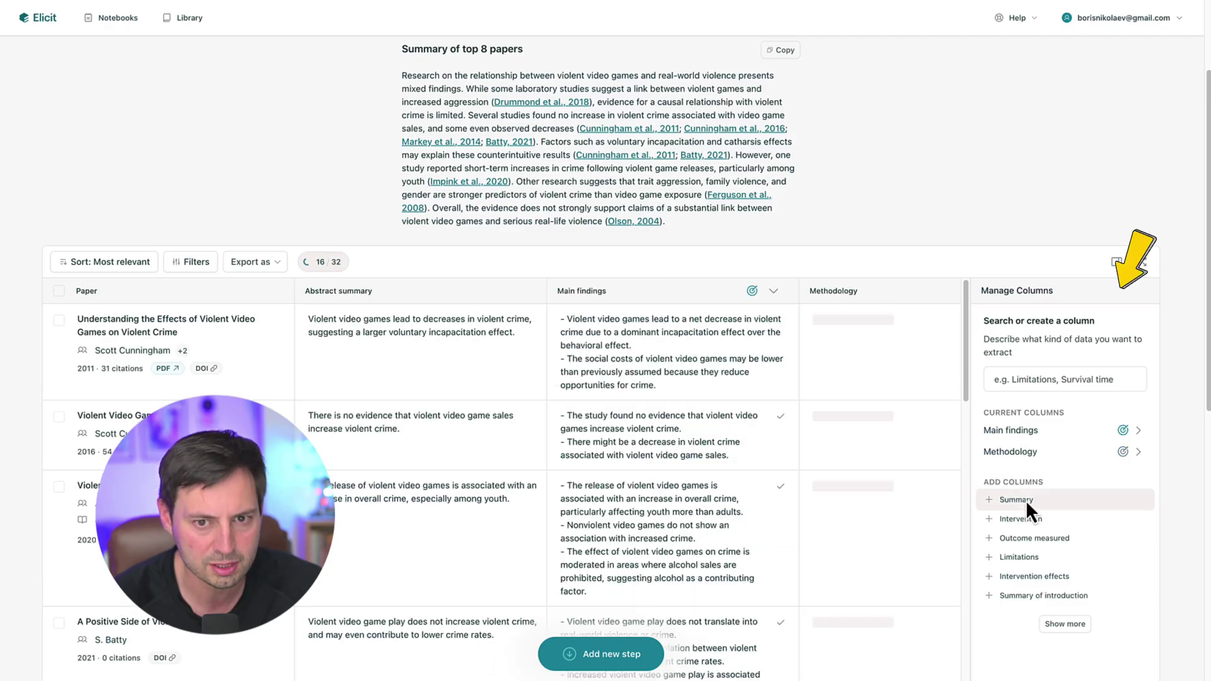
click(1018, 558)
scroll(1022, 552, down, 2)
click(1043, 540)
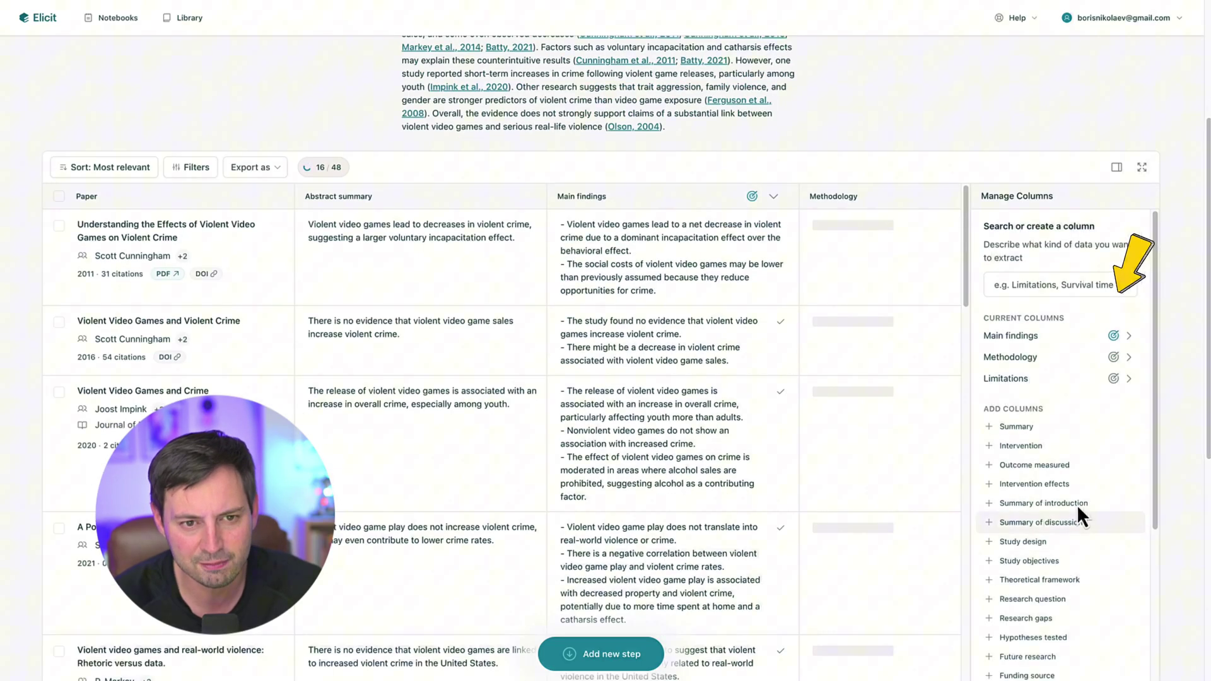
scroll(1055, 458, down, 4)
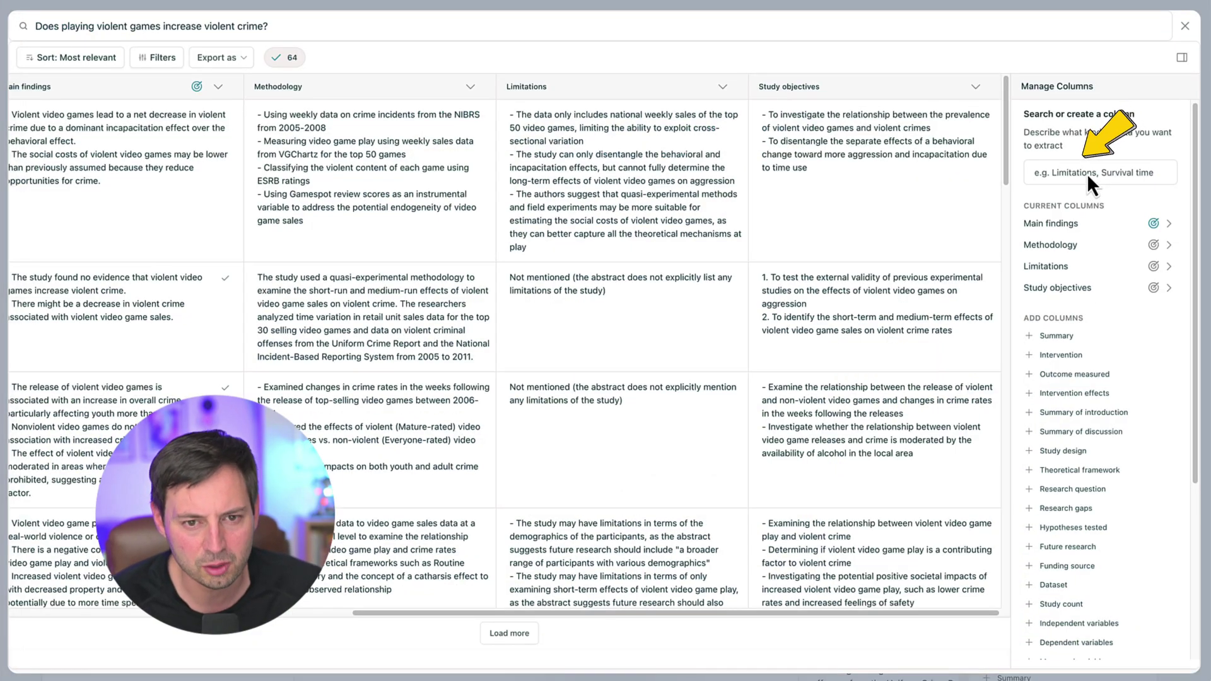
click(1083, 177)
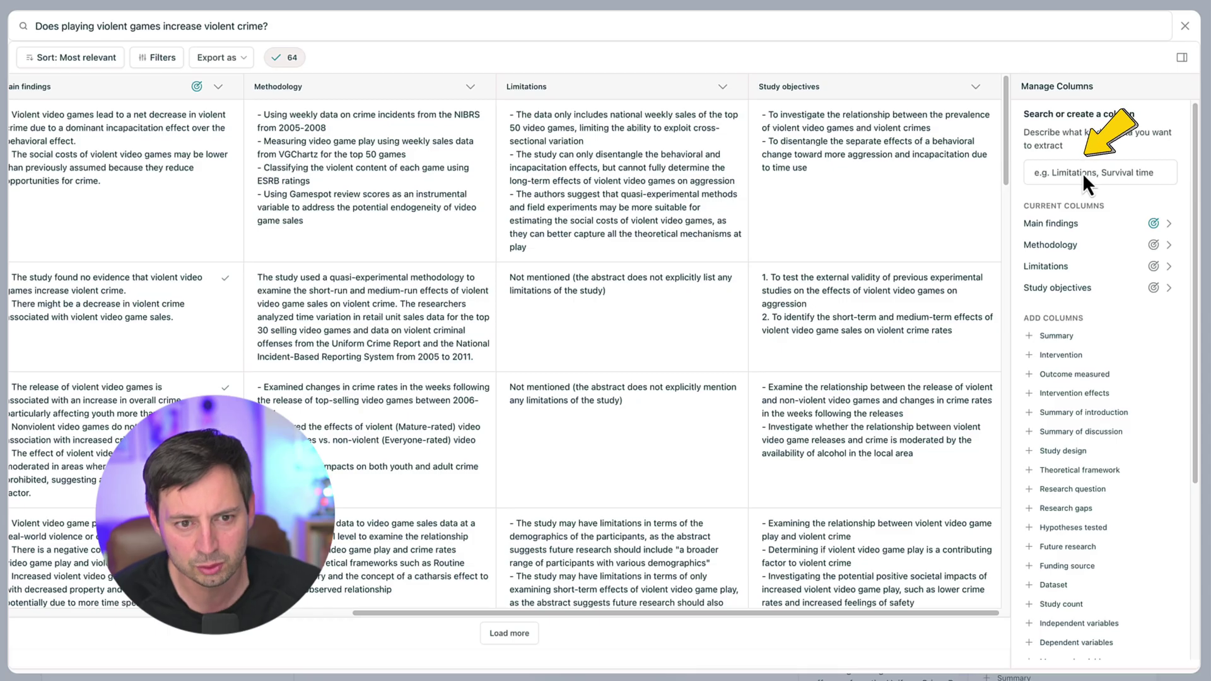
Step: Create a 'What are directions for future research?' column with pasted instructions formatted as '- ' bullets
text(Wha)
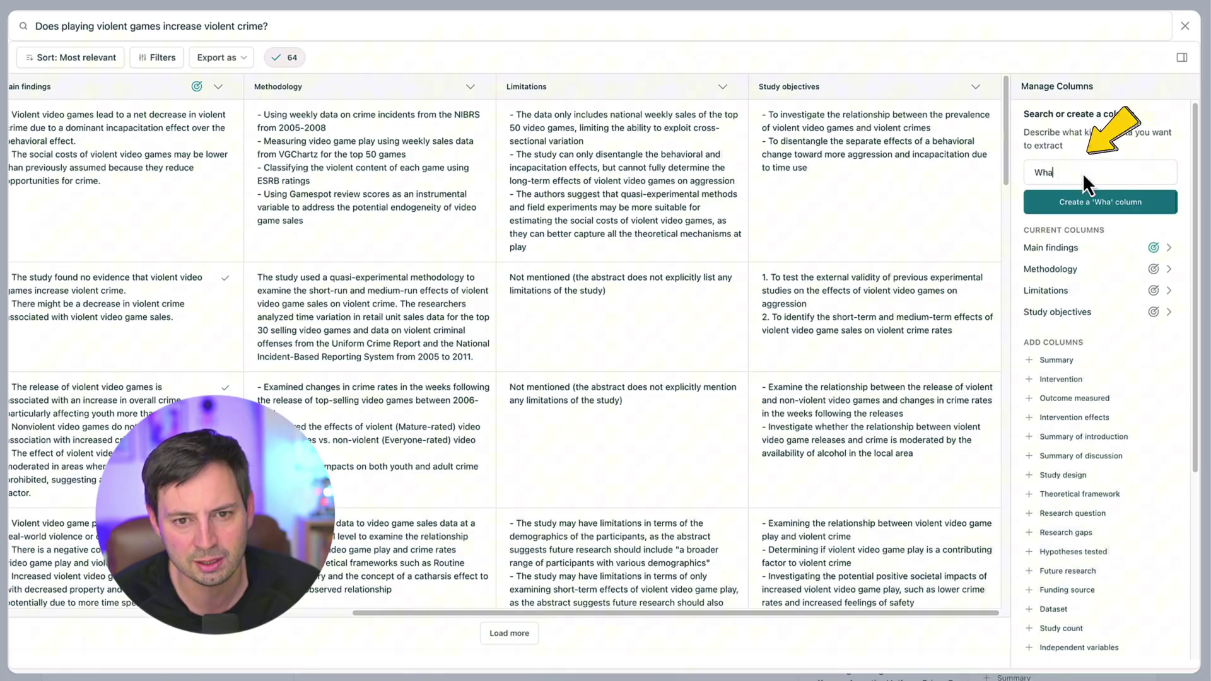
text(t are directio)
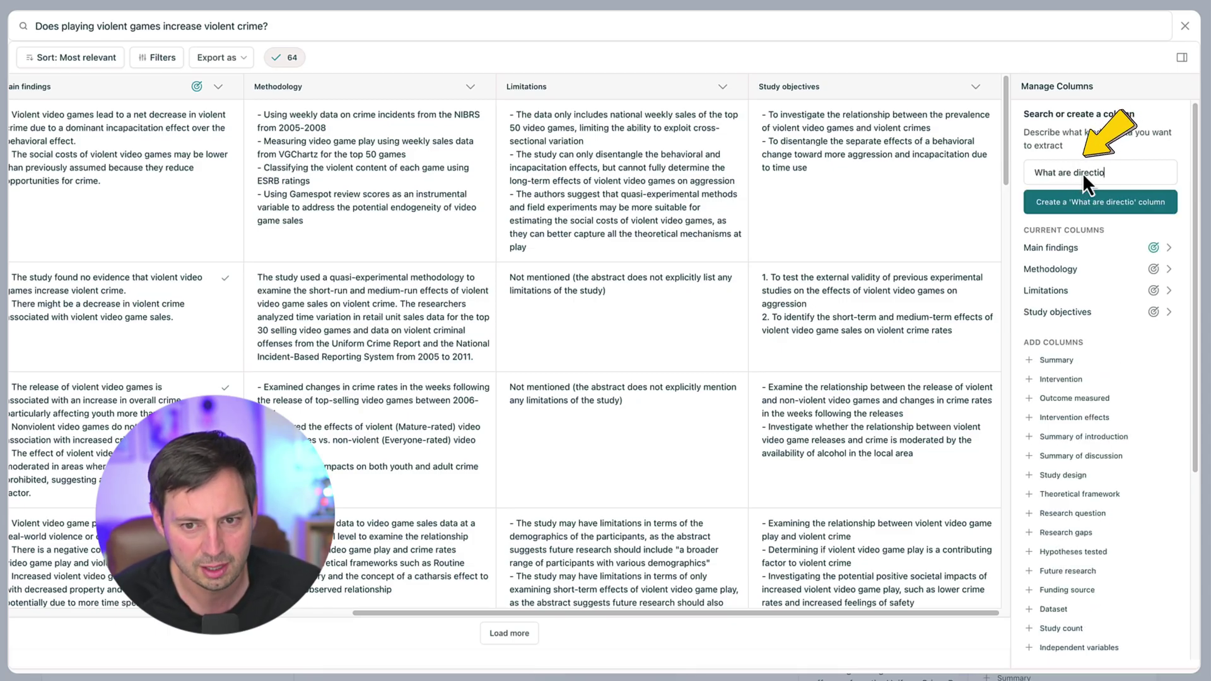
text(ns for future research?)
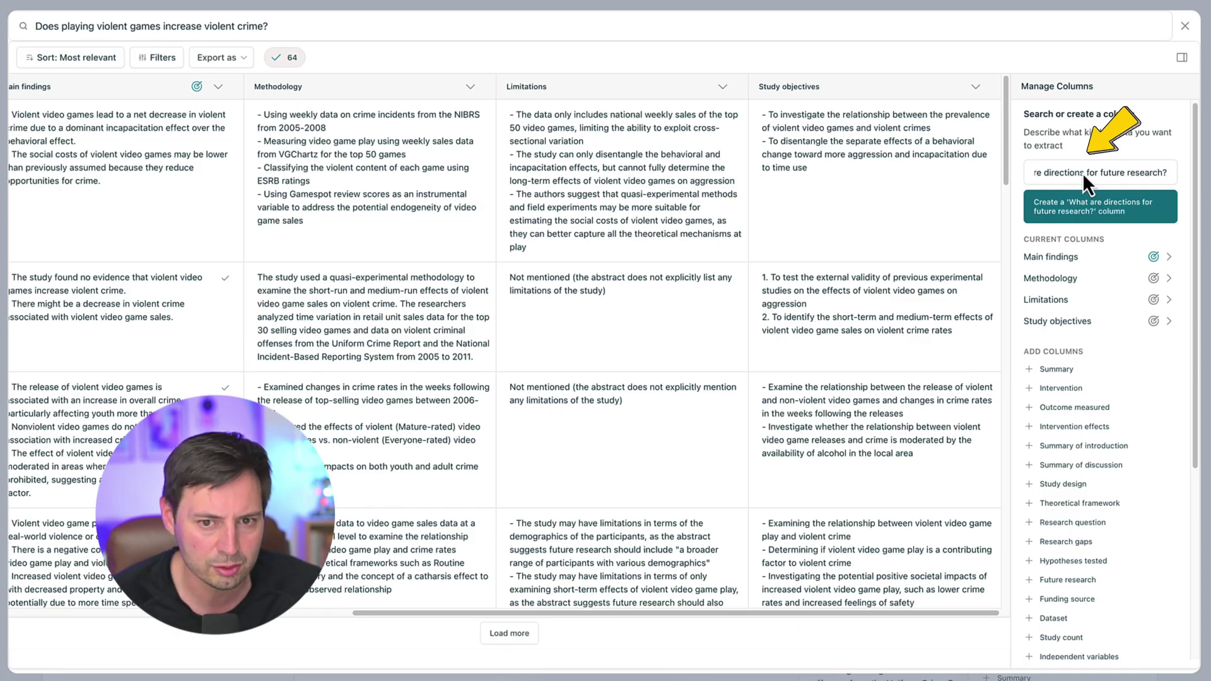
click(1129, 206)
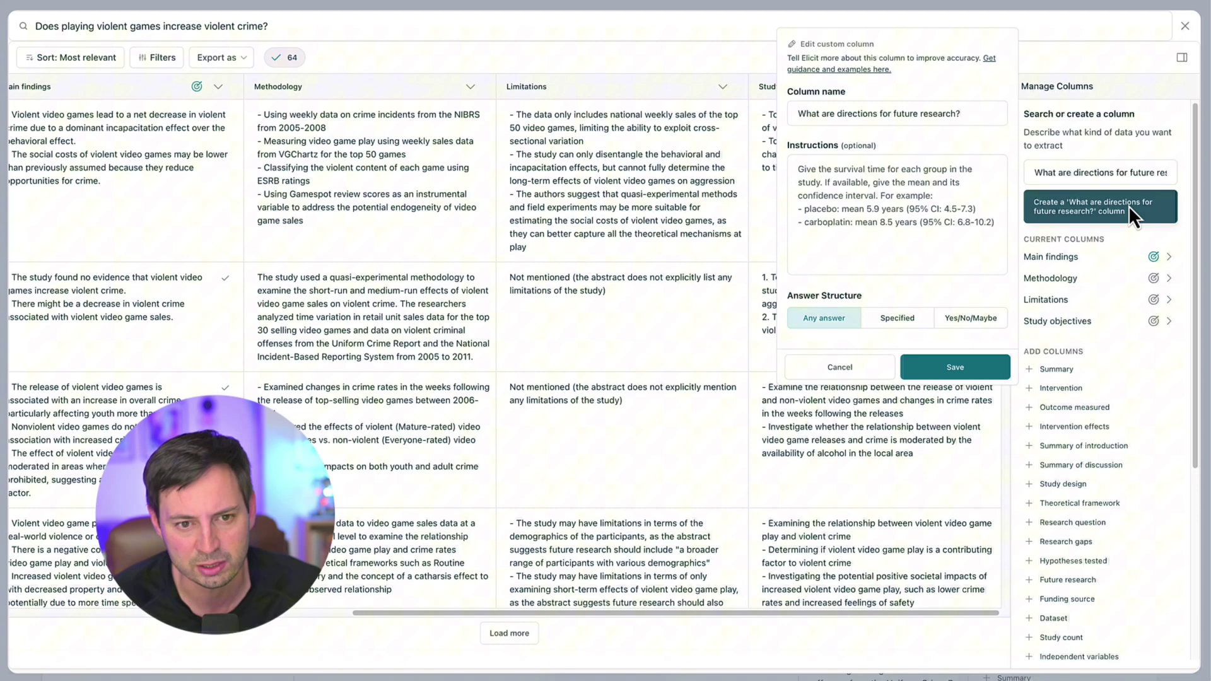
click(830, 180)
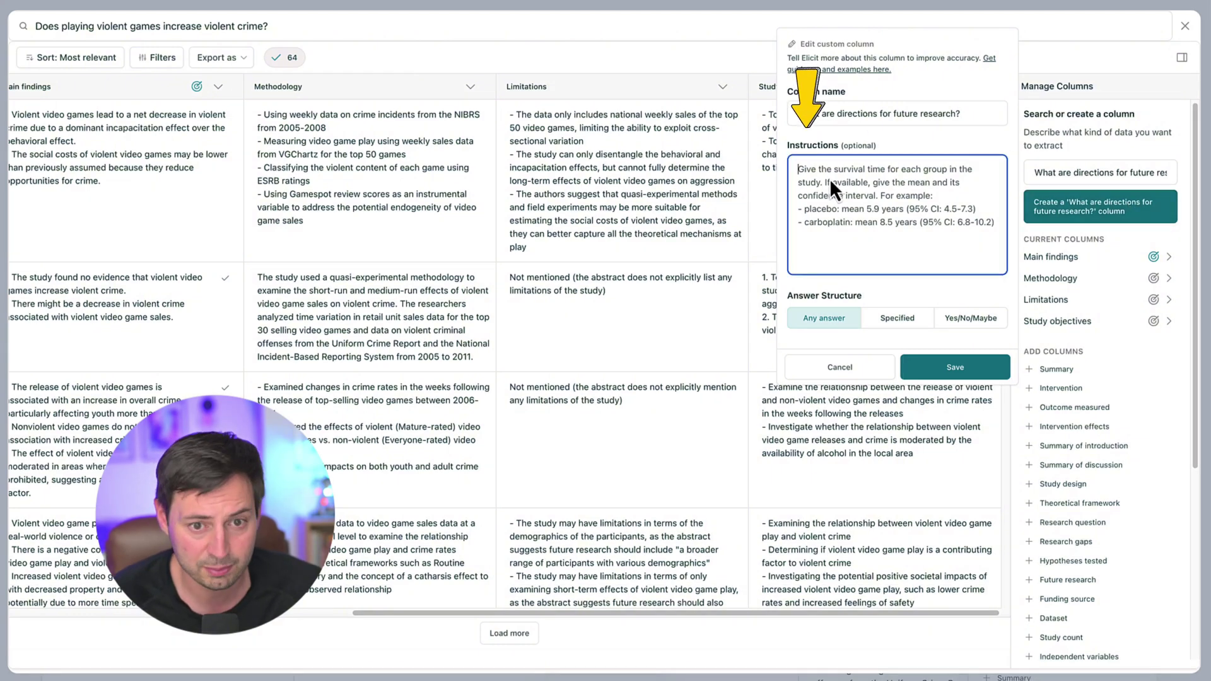
text(use bullet points to summarize briefly the main research directions of the paper  if the authors do not suggest lines of future research, leave blank.)
key(Return)
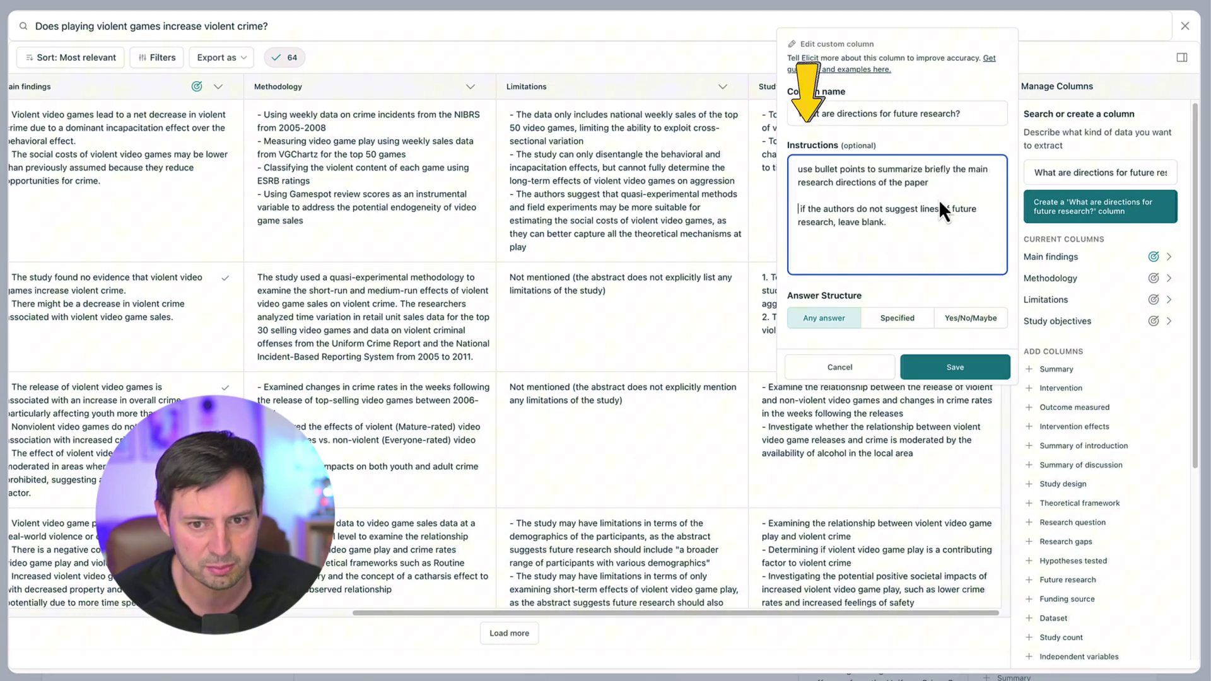
click(798, 171)
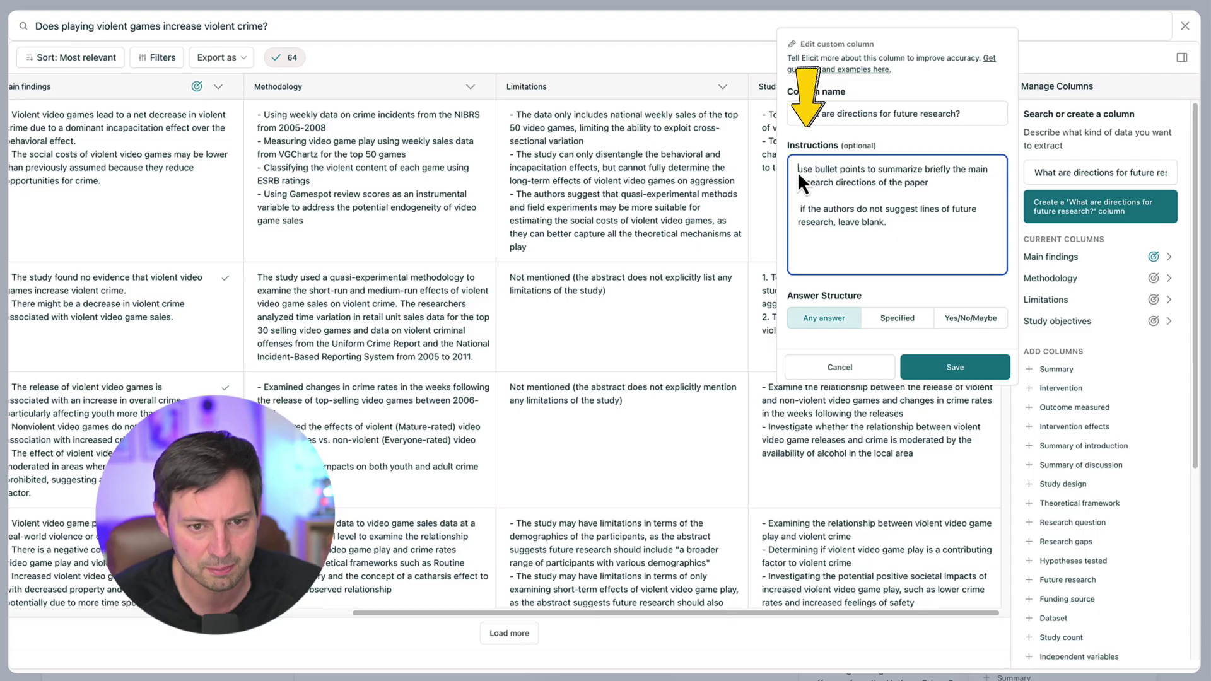
text(- u)
click(800, 210)
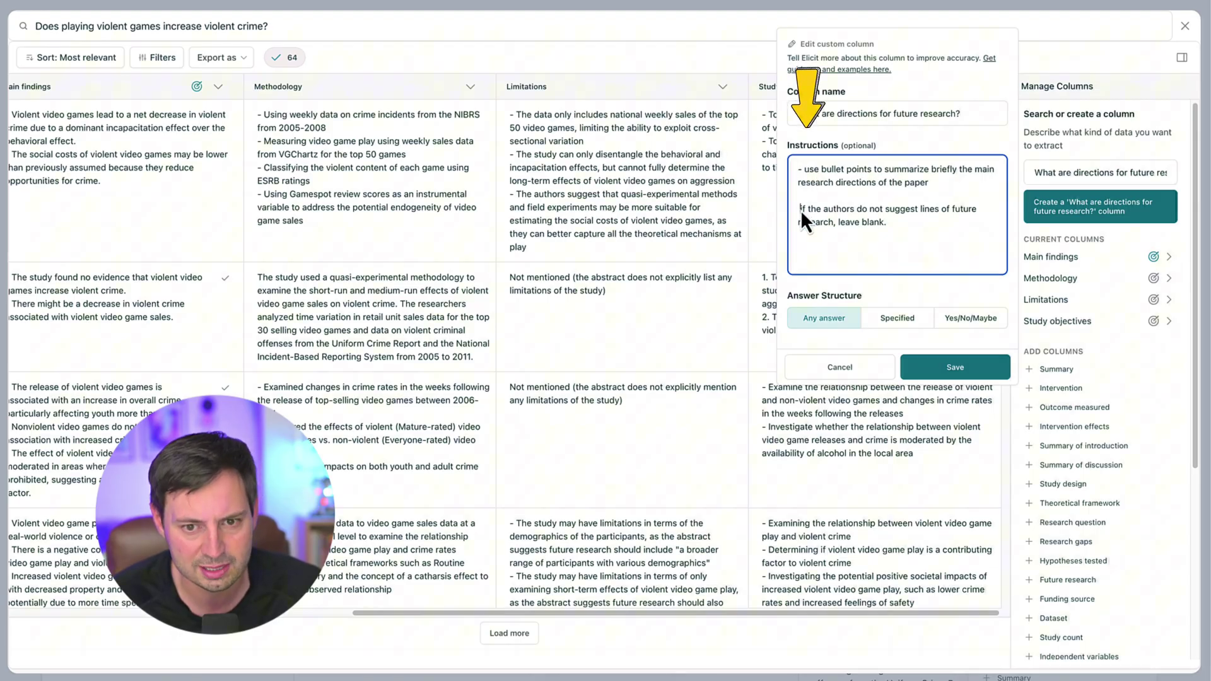
text(-)
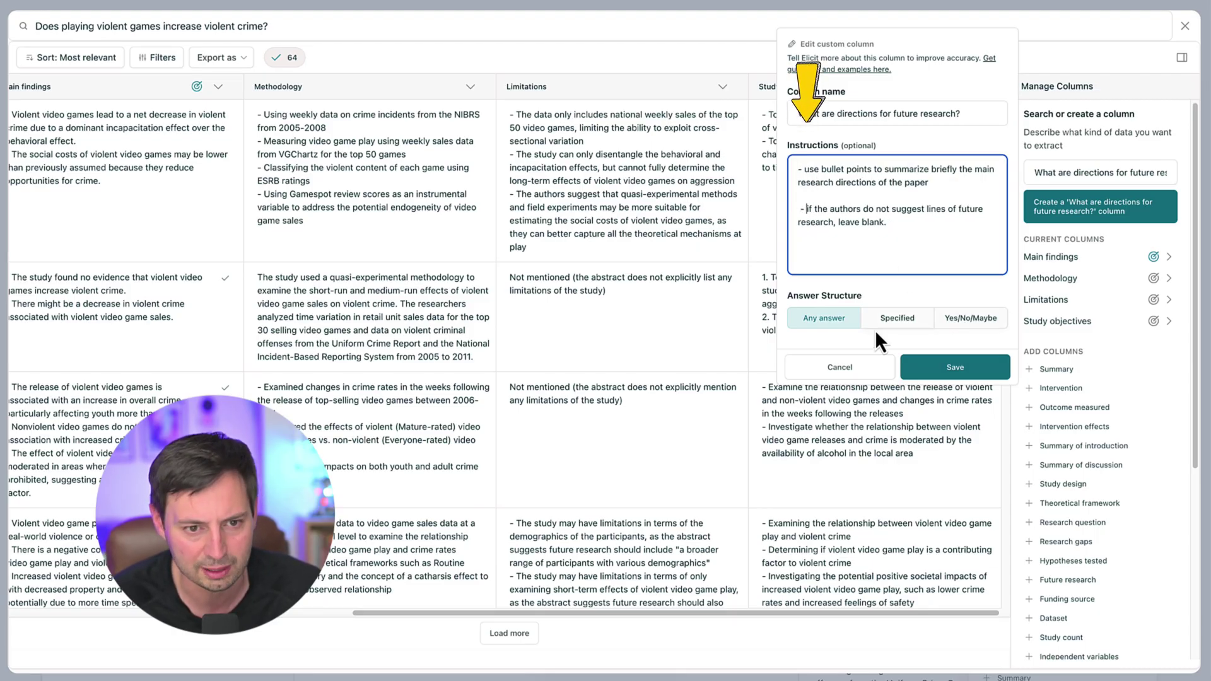
Step: Save the future-research column and scroll the table while answers fill in for all 80 papers
click(967, 374)
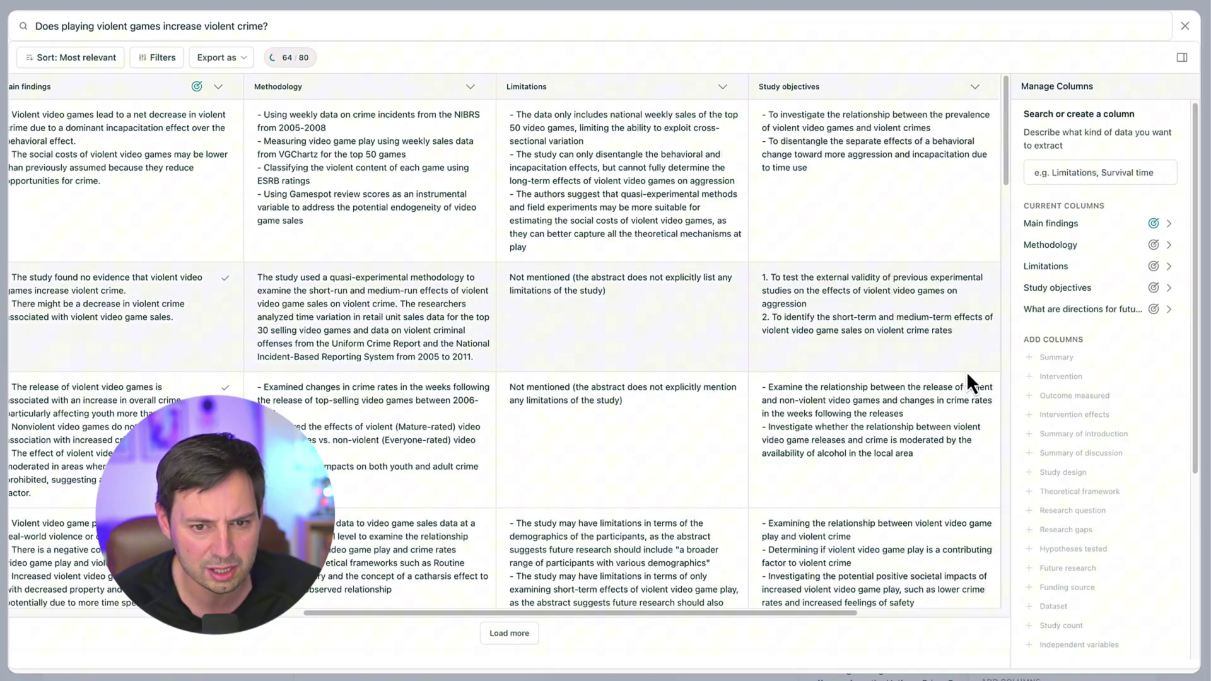
scroll(843, 311, down, 10)
scroll(843, 303, down, 10)
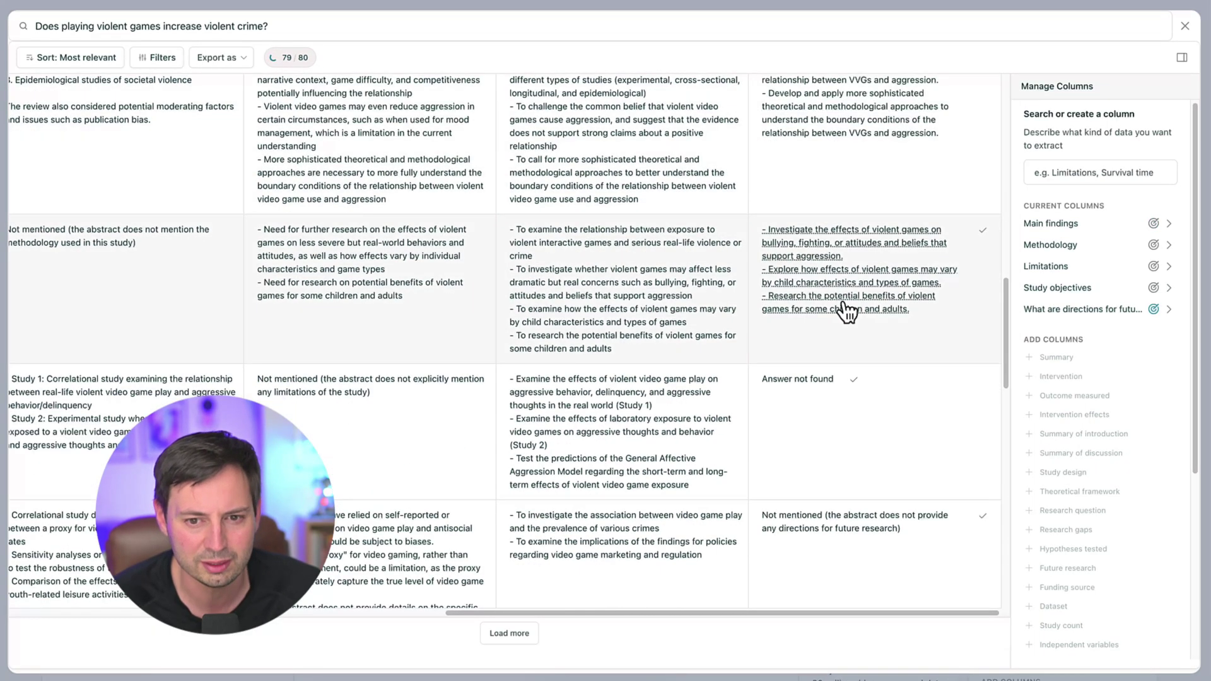
scroll(843, 304, up, 1)
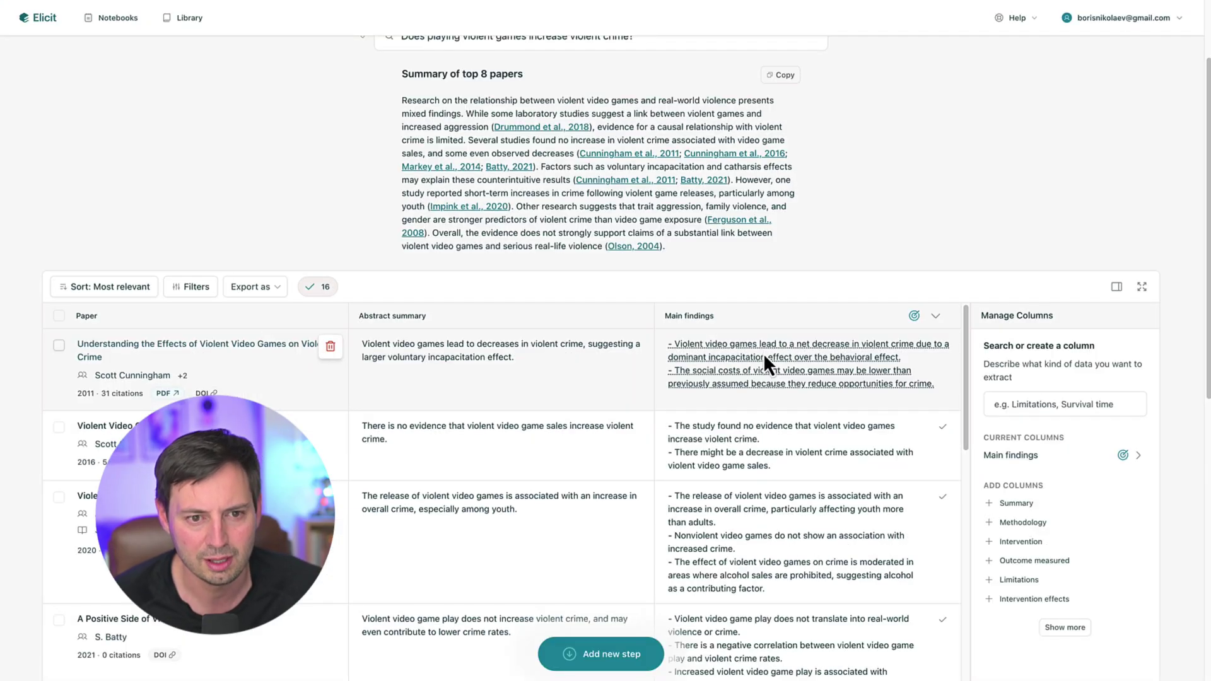
Step: Open the first paper's details and jump to the source passages behind its findings
click(764, 354)
click(380, 151)
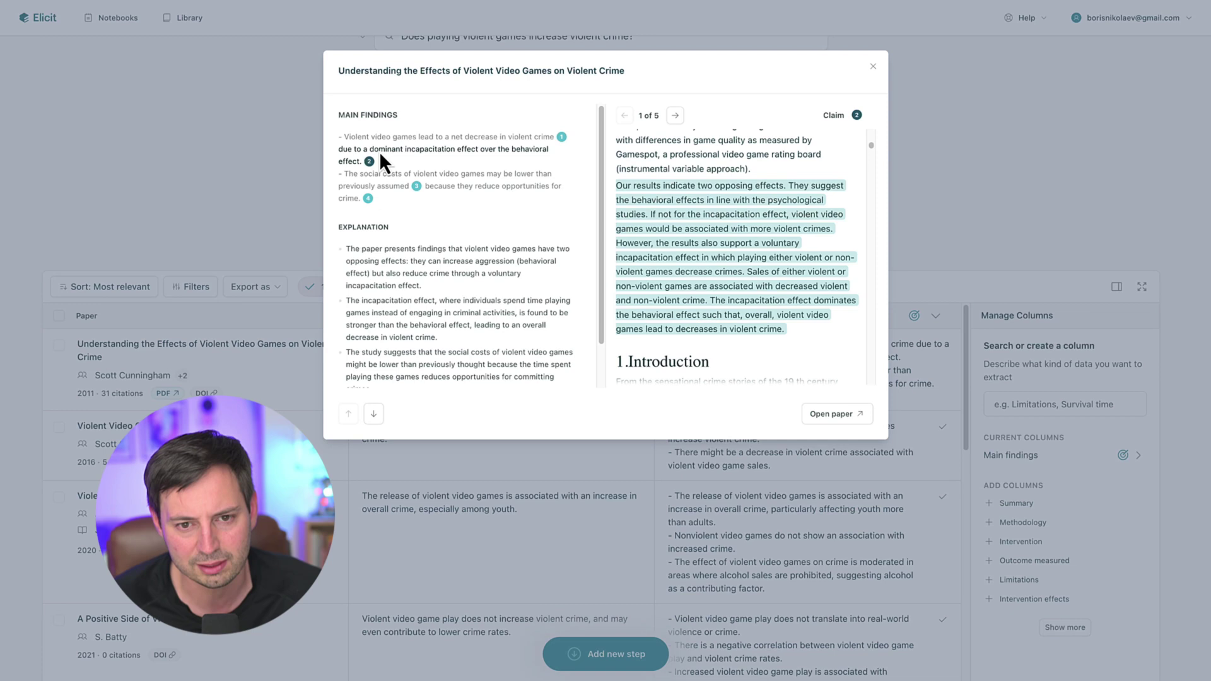
click(395, 182)
click(474, 187)
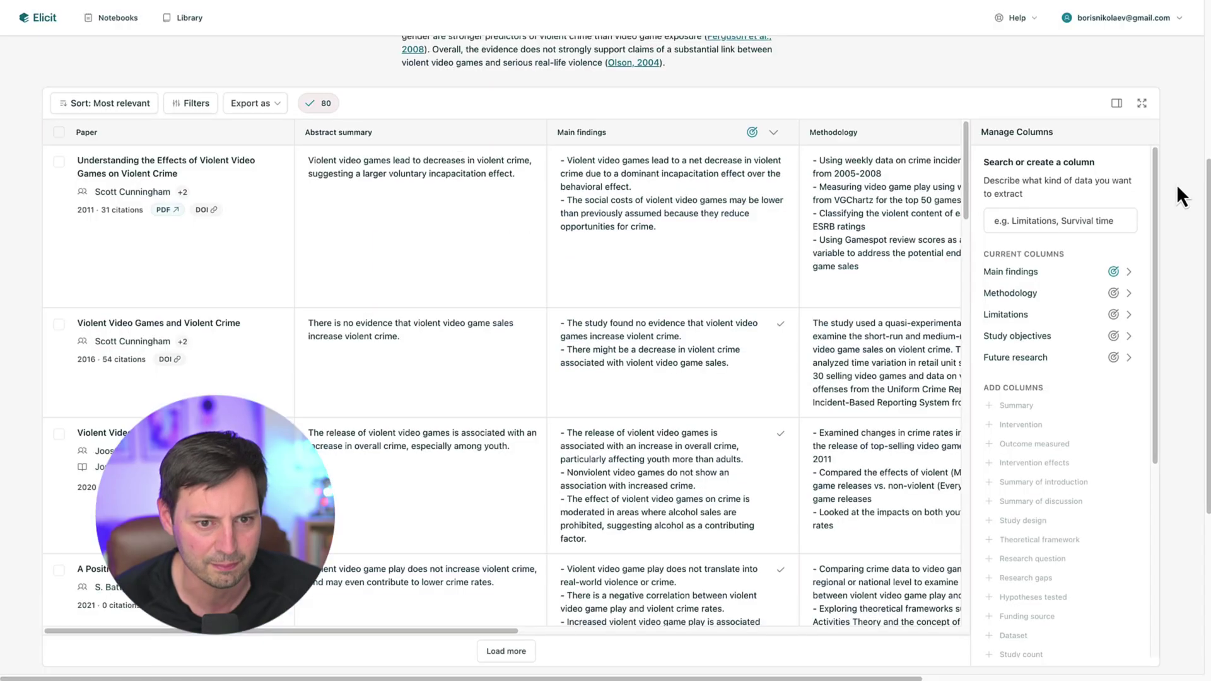
Step: Highlight the first suggested future-research direction in the paper's detail view
scroll(1176, 184, up, 1)
drag(300, 650, 256, 647)
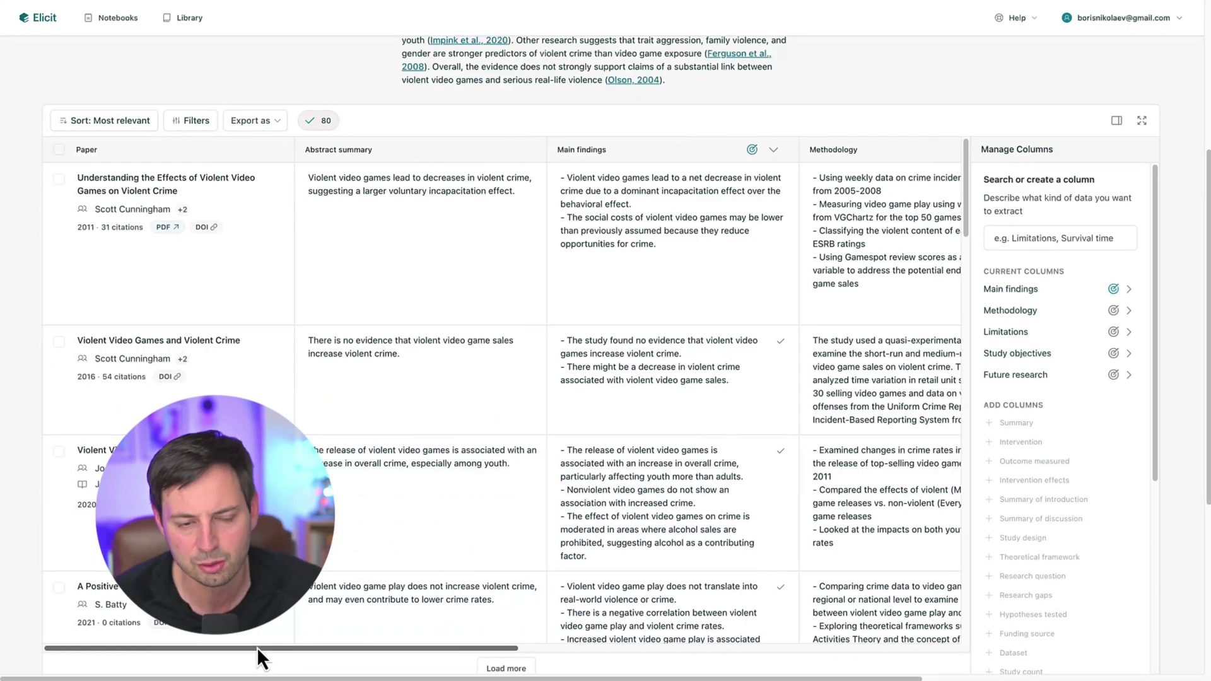
drag(76, 184, 209, 202)
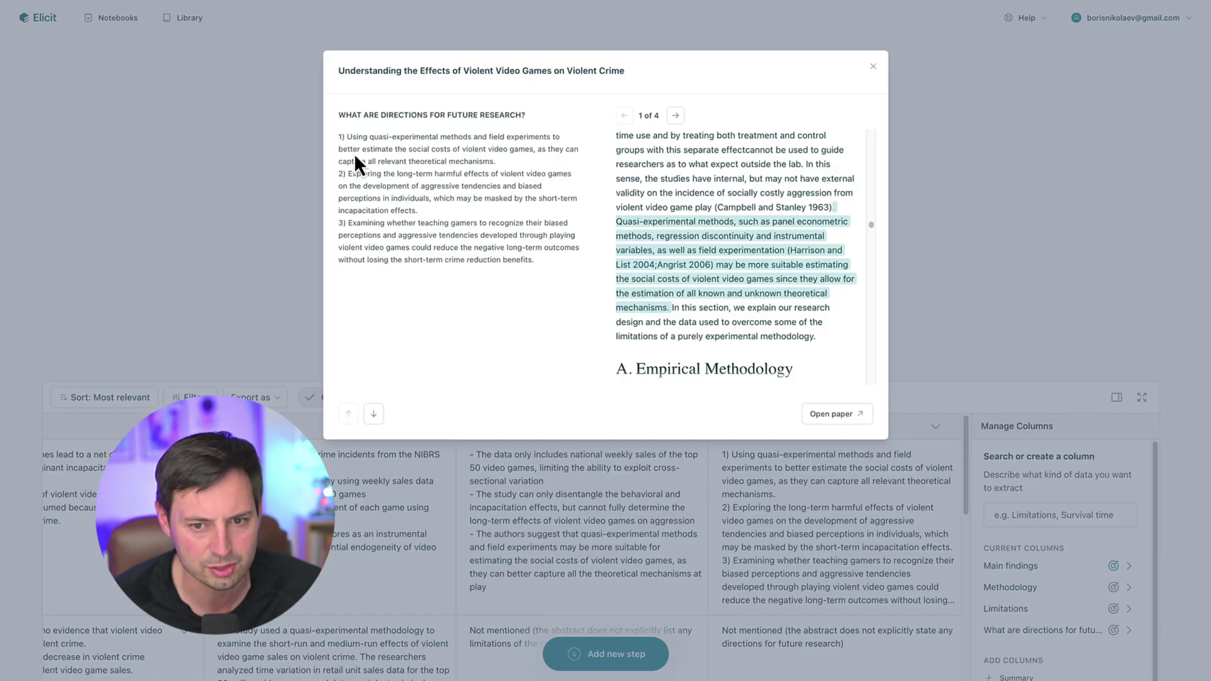
drag(346, 137, 439, 138)
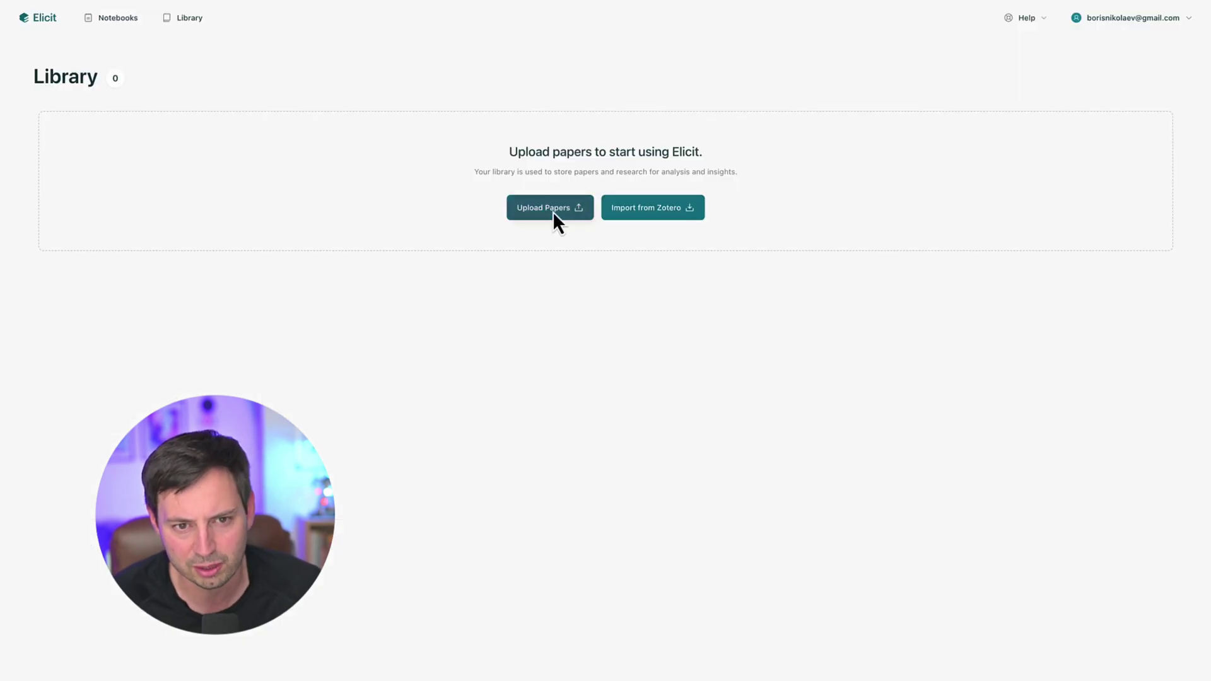
Step: Upload the Violent Video Games and Violent Crime PDF and tag it 'violent crime'
click(552, 211)
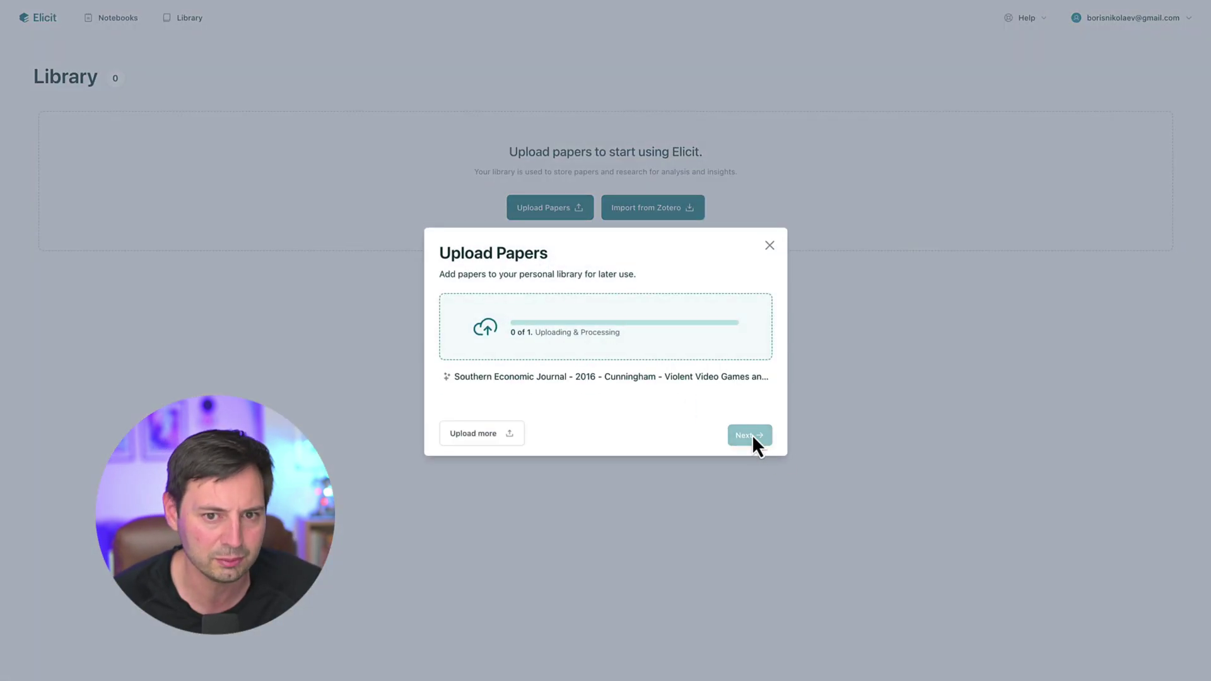
click(747, 437)
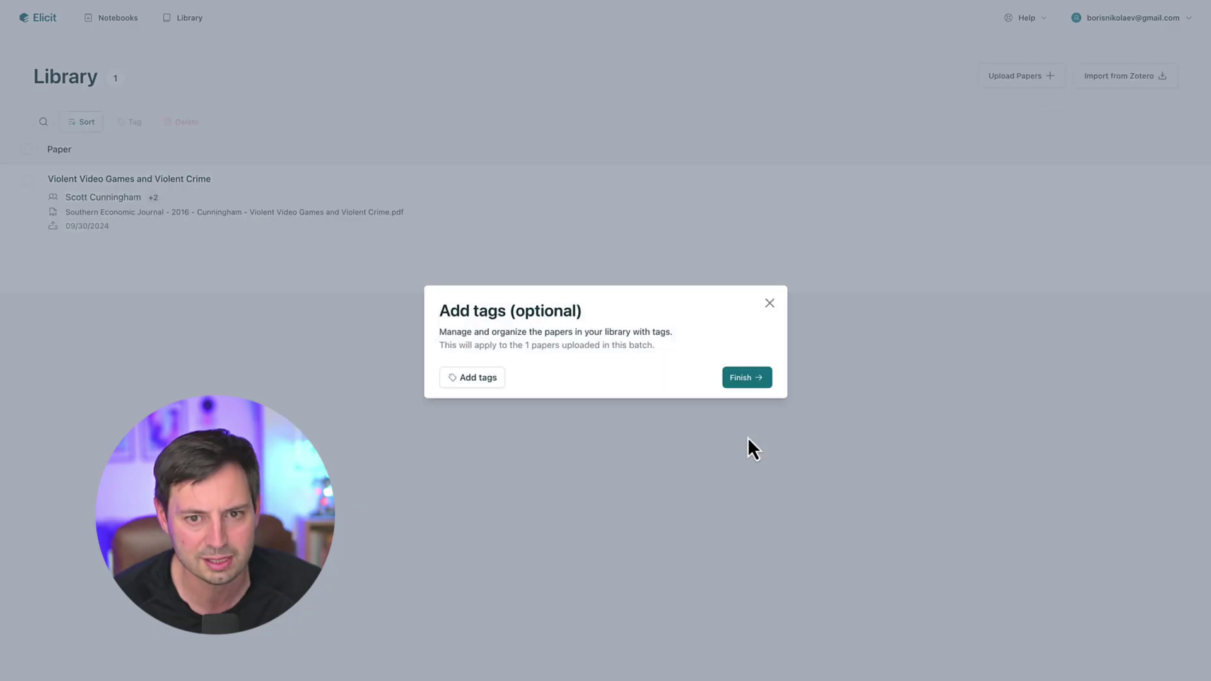
click(468, 382)
text(violent crime)
key(Return)
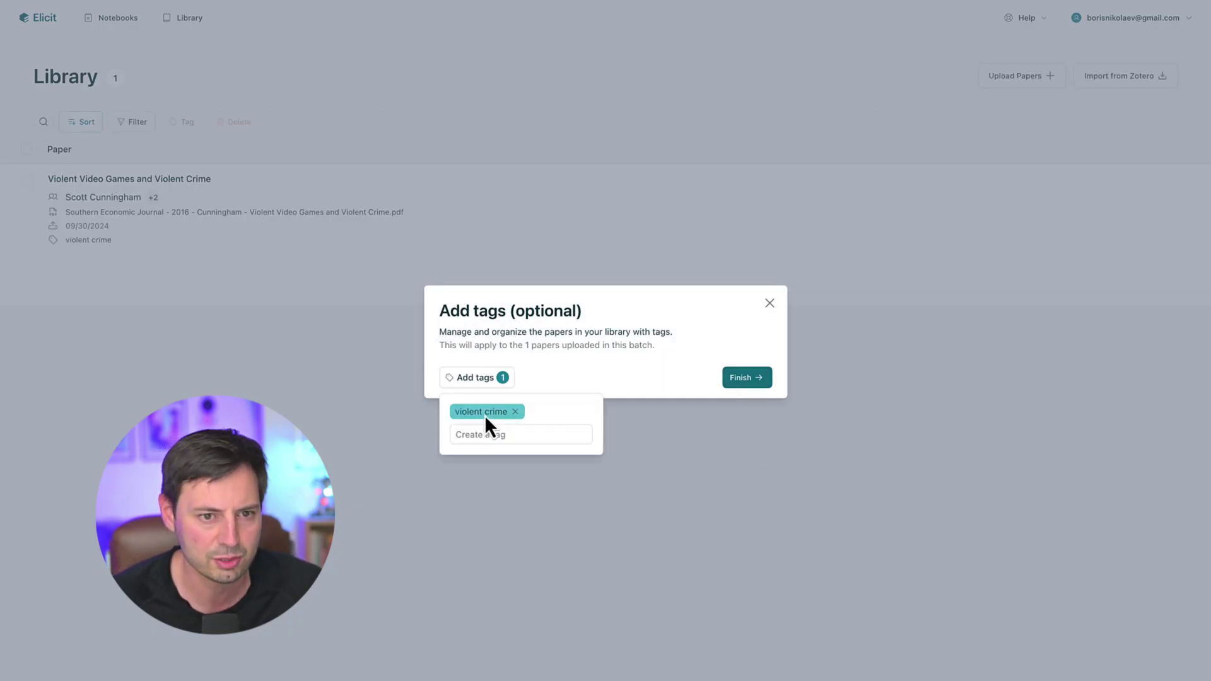
text(violent)
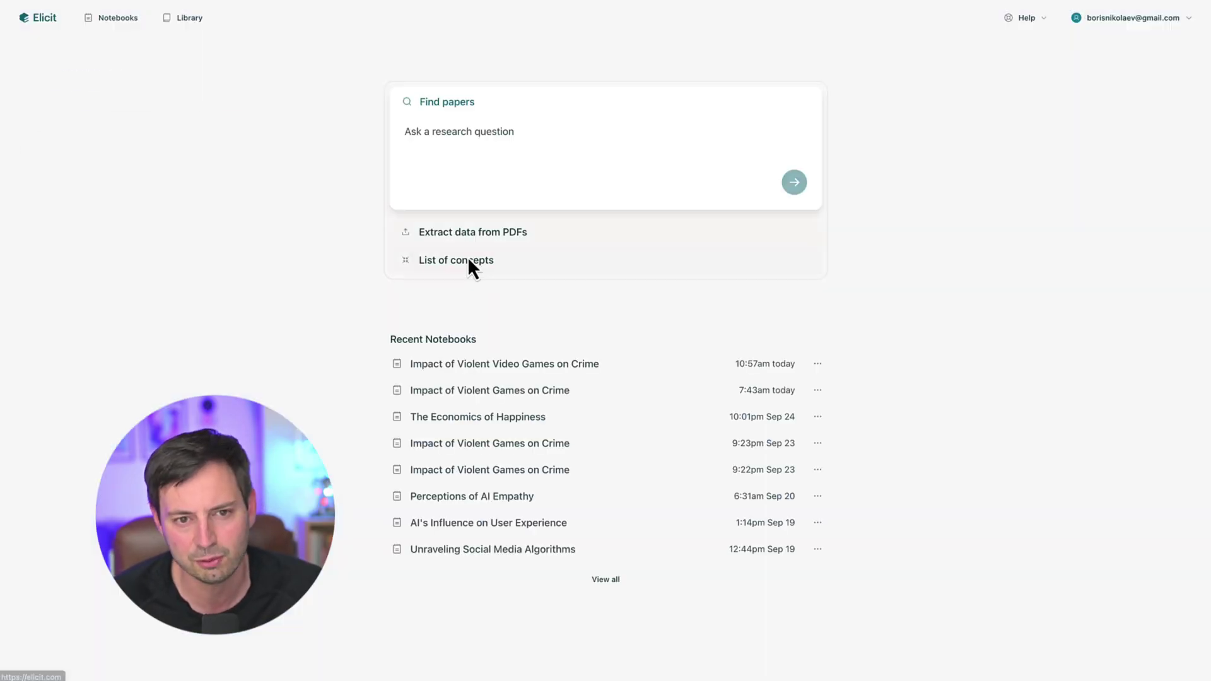
Step: Extract Summary, Main findings, Methodology and Limitations from the uploaded PDF
click(474, 235)
click(429, 307)
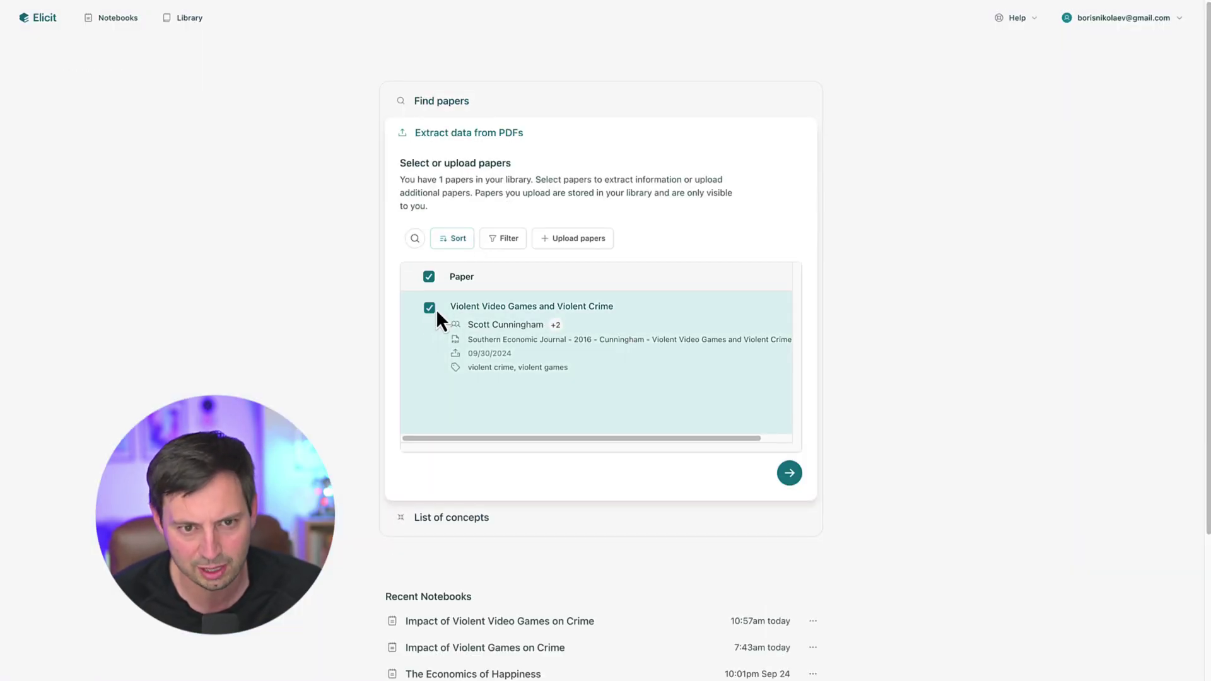
click(796, 475)
click(1019, 354)
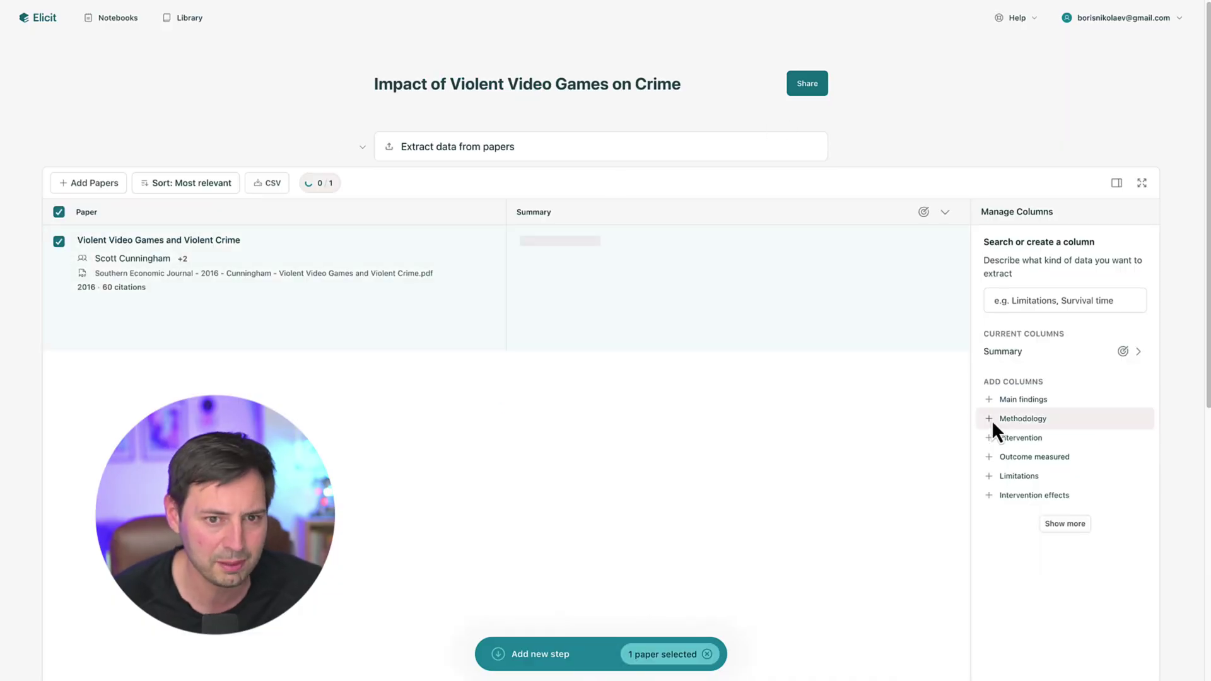
click(992, 418)
click(990, 426)
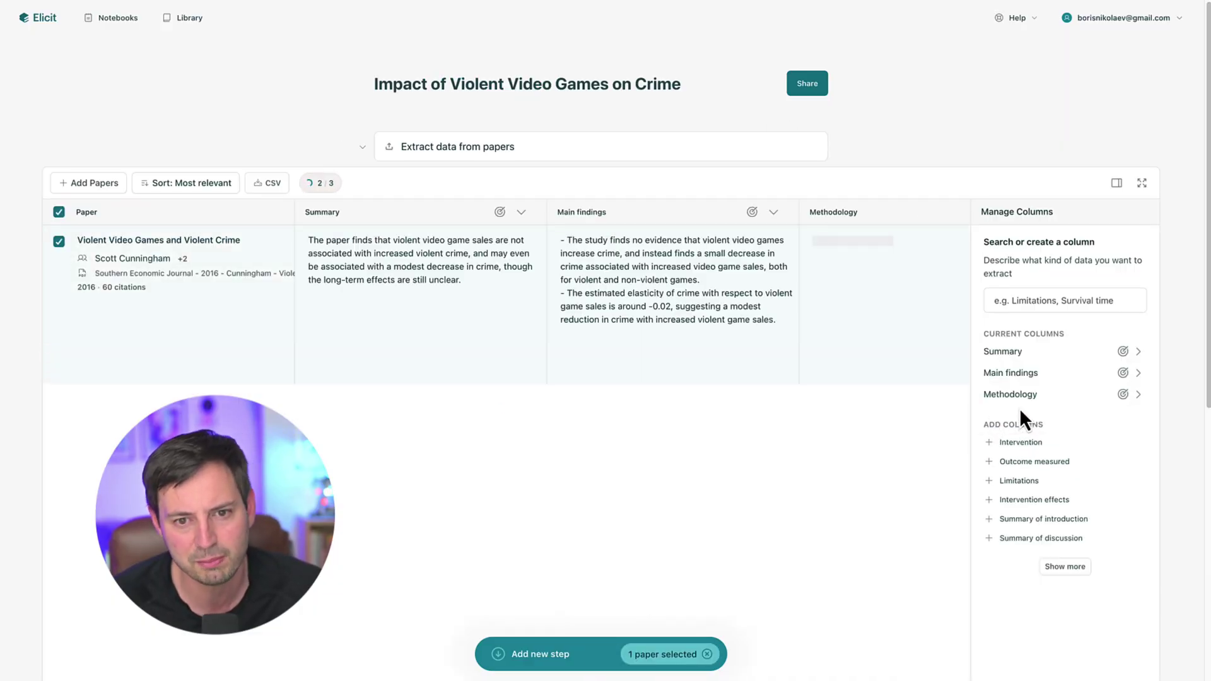
click(988, 481)
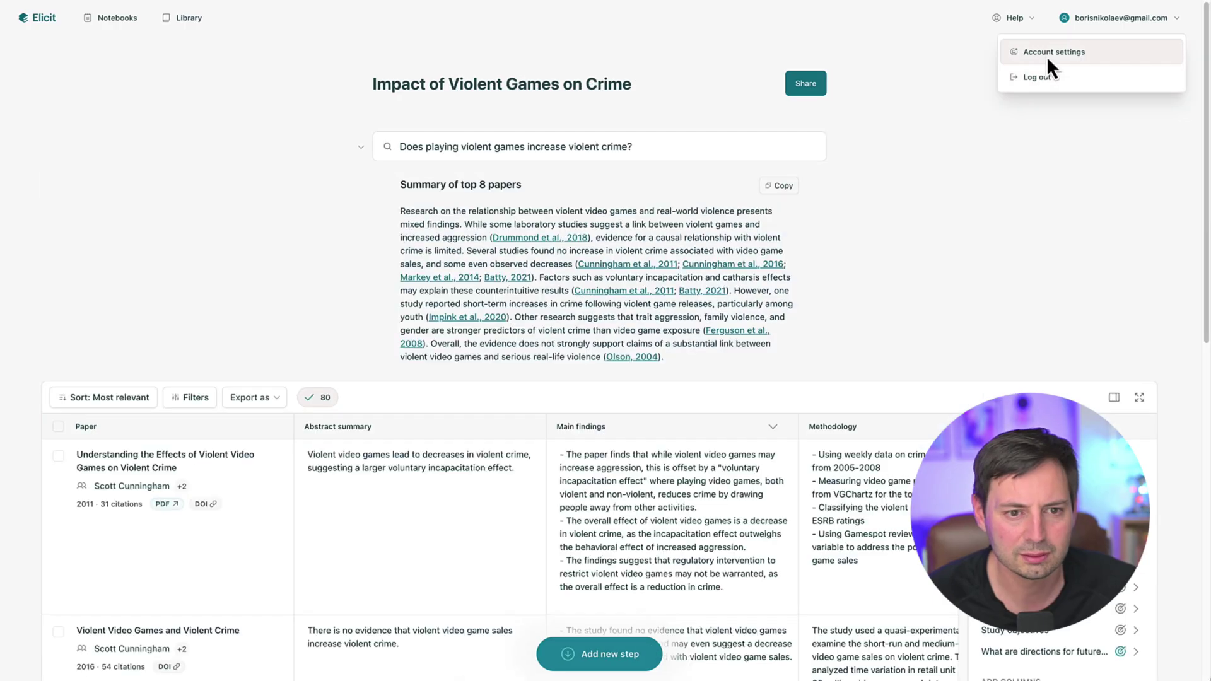
click(1047, 54)
Step: Connect the Zotero account with default permissions and start importing its papers into the library
scroll(921, 221, down, 10)
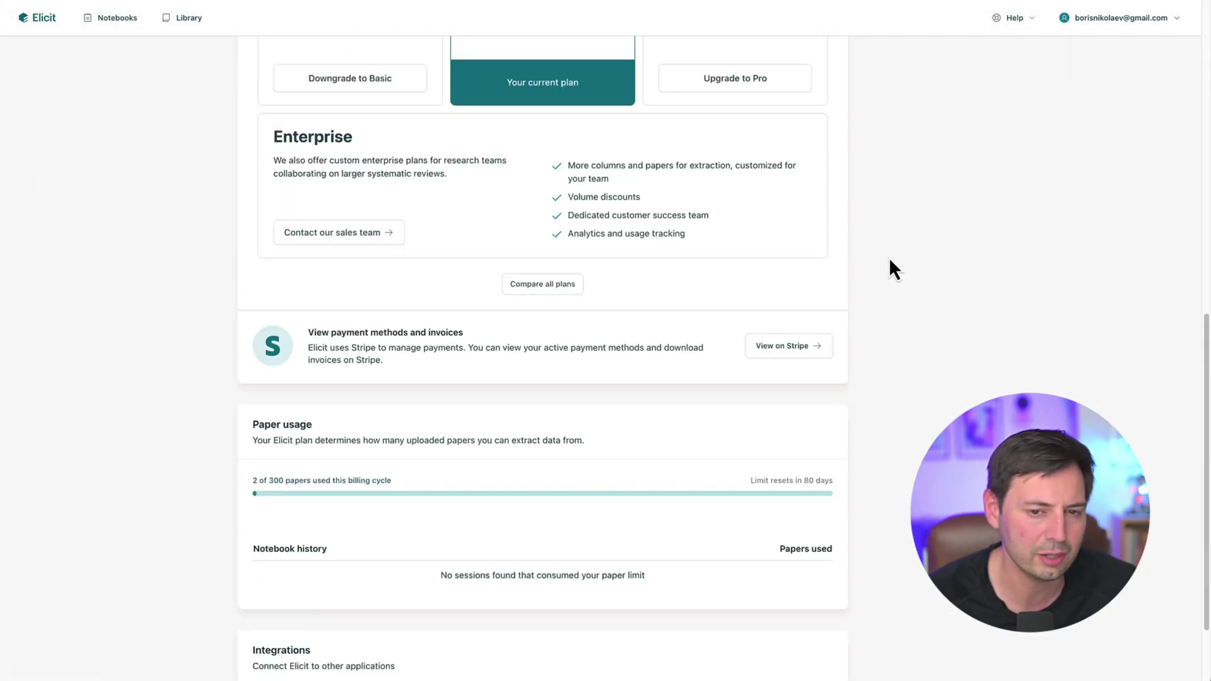
scroll(889, 268, down, 2)
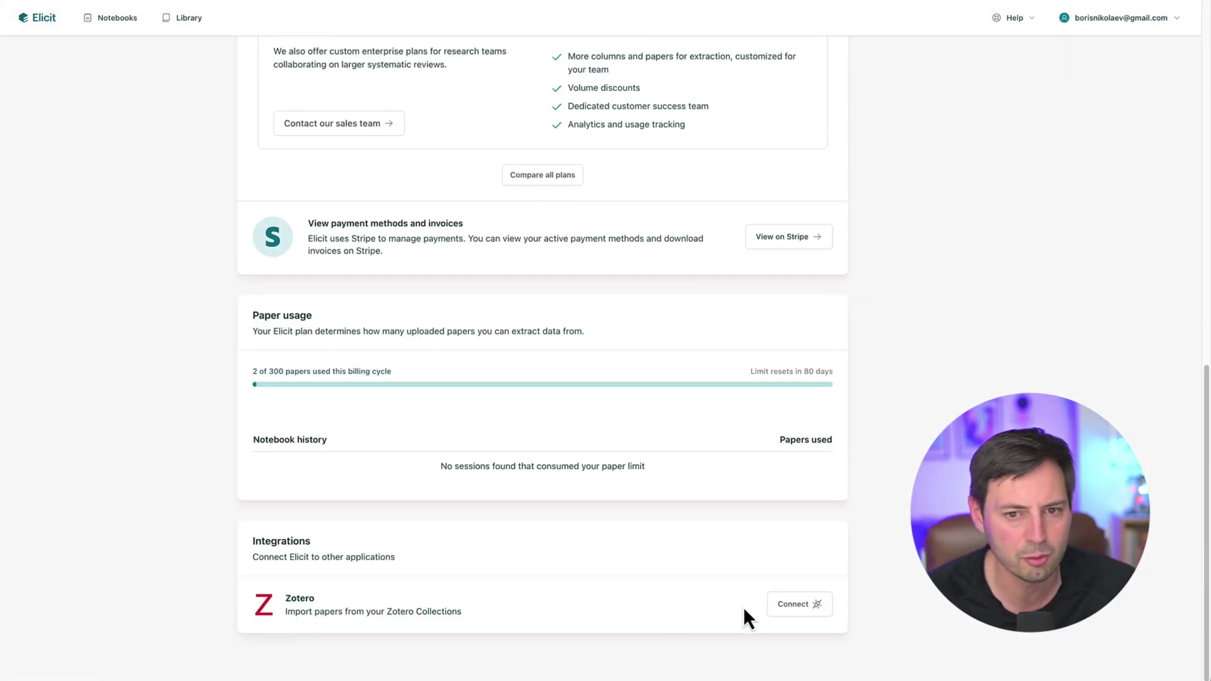
click(796, 603)
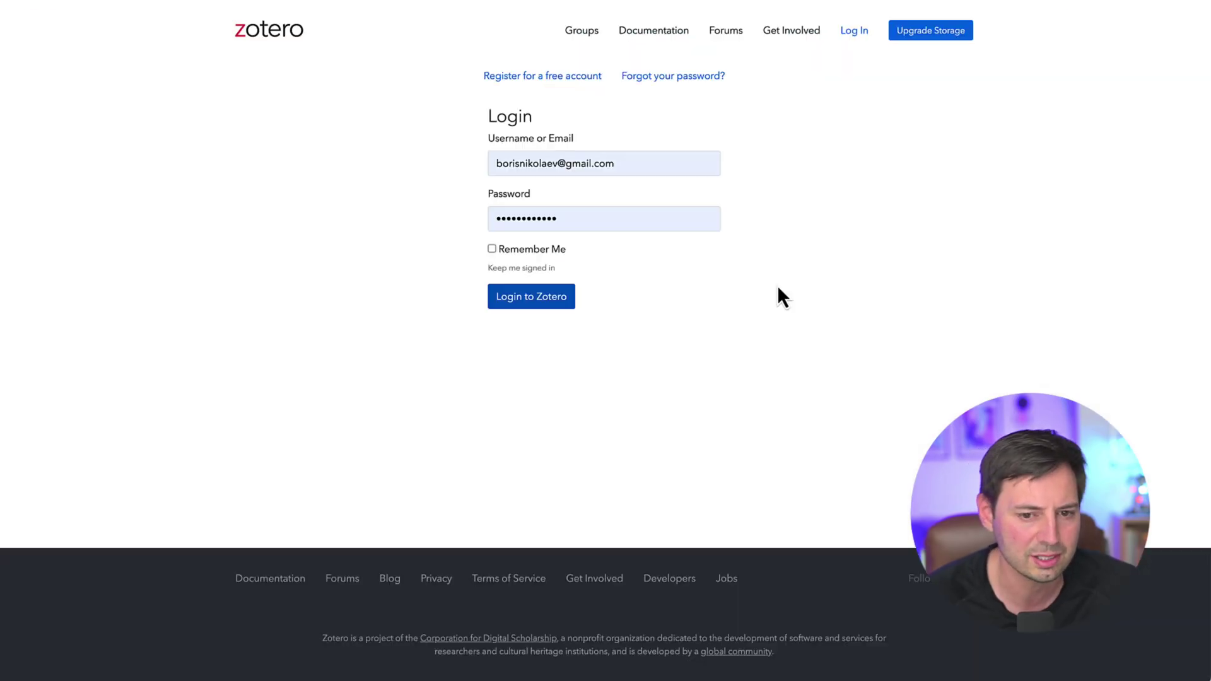
click(548, 300)
click(475, 411)
click(747, 380)
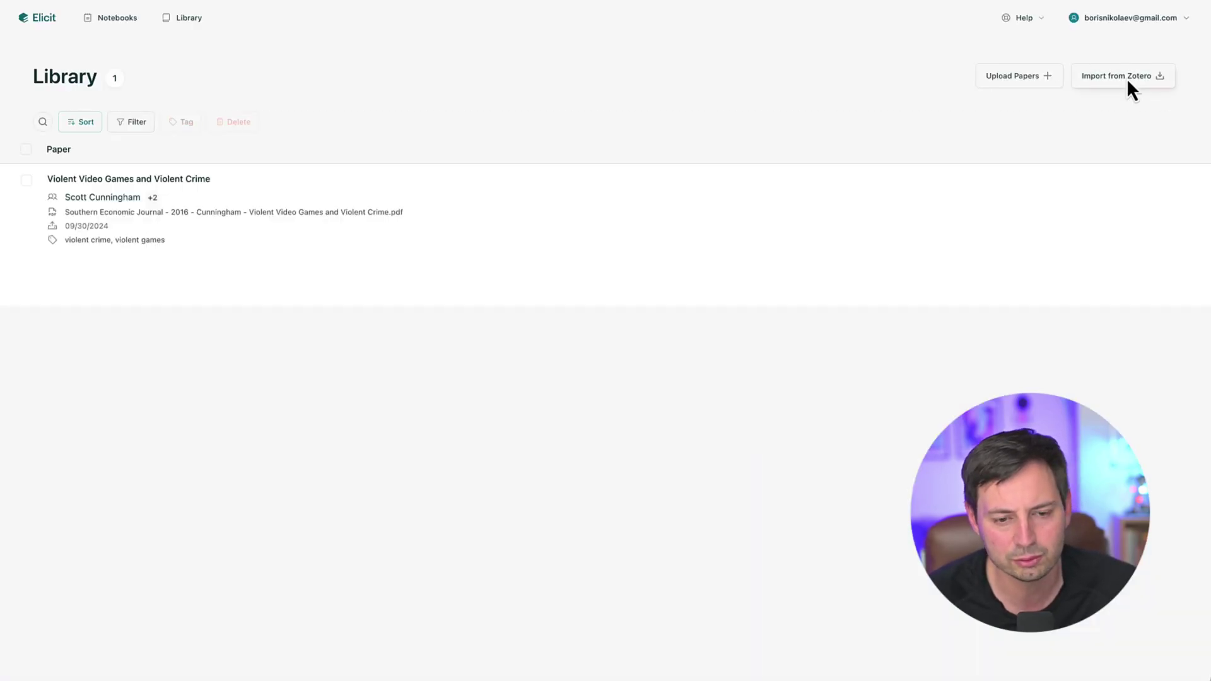
click(1126, 78)
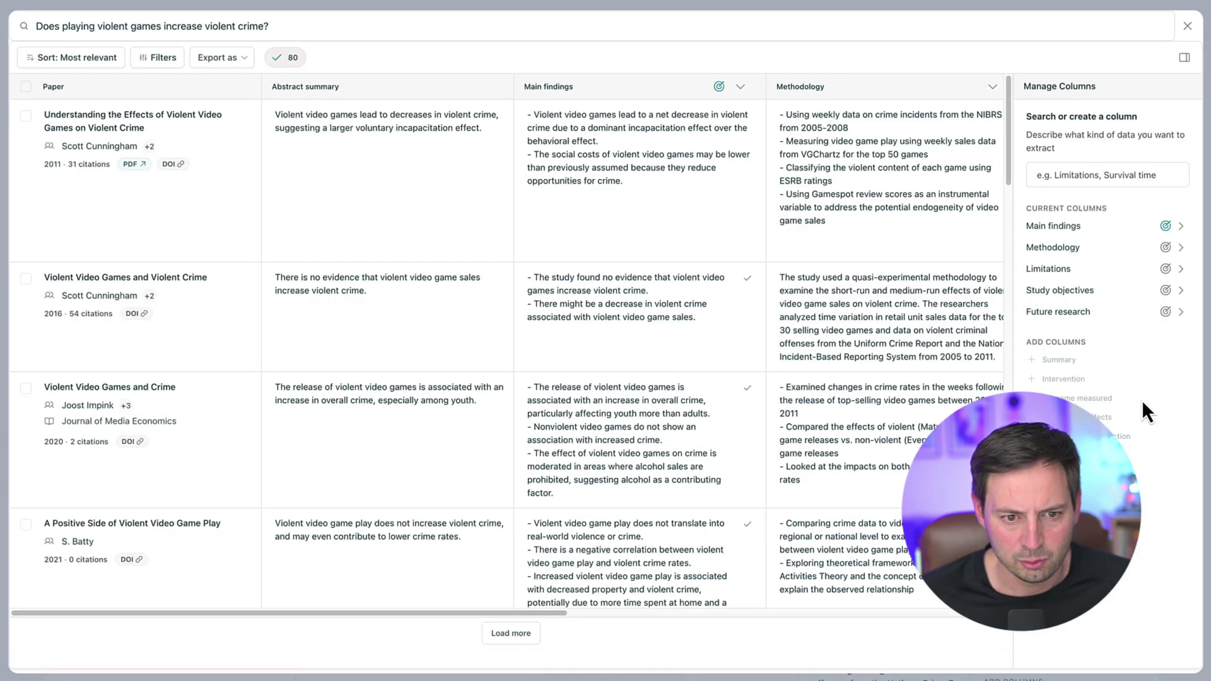
Step: Export the 80-paper extraction table as a CSV and open the downloaded file
drag(426, 610, 451, 615)
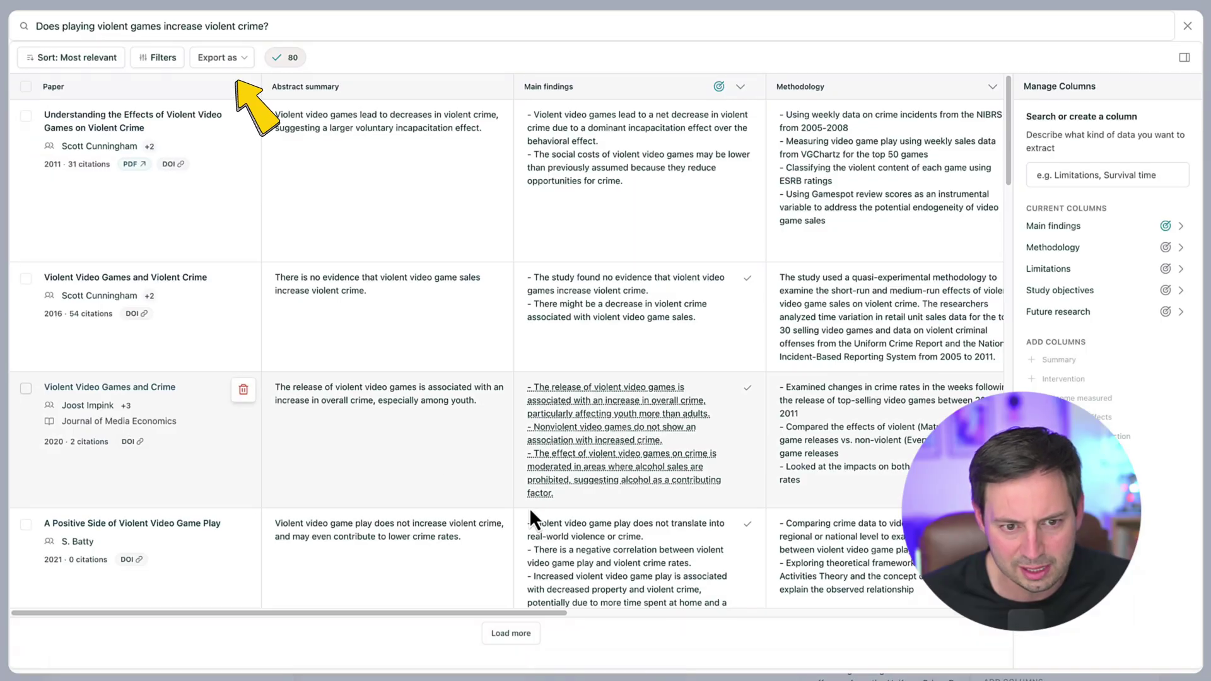
click(241, 58)
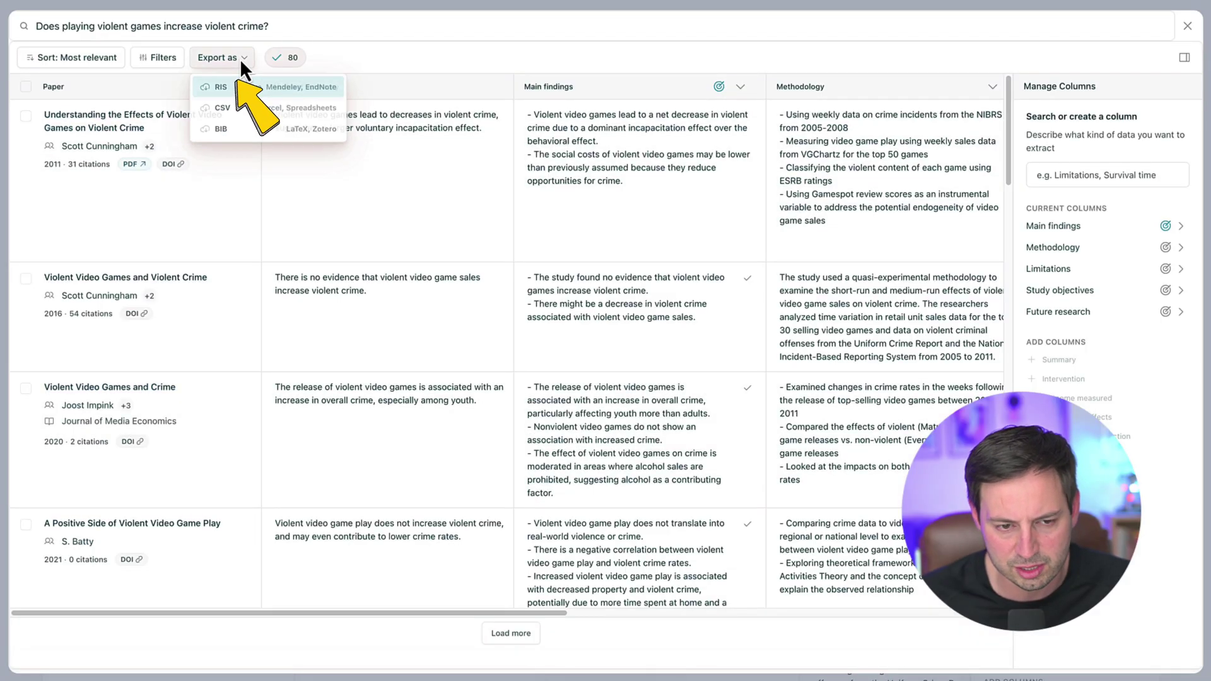
click(222, 109)
click(1041, 13)
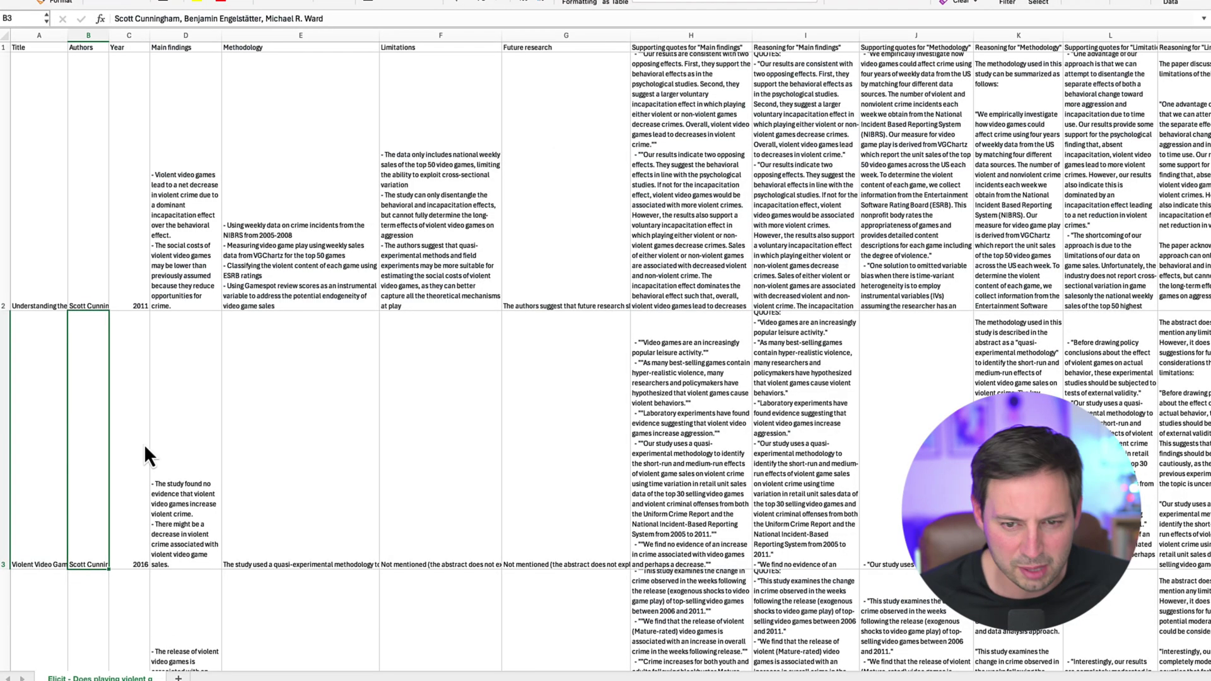
click(43, 46)
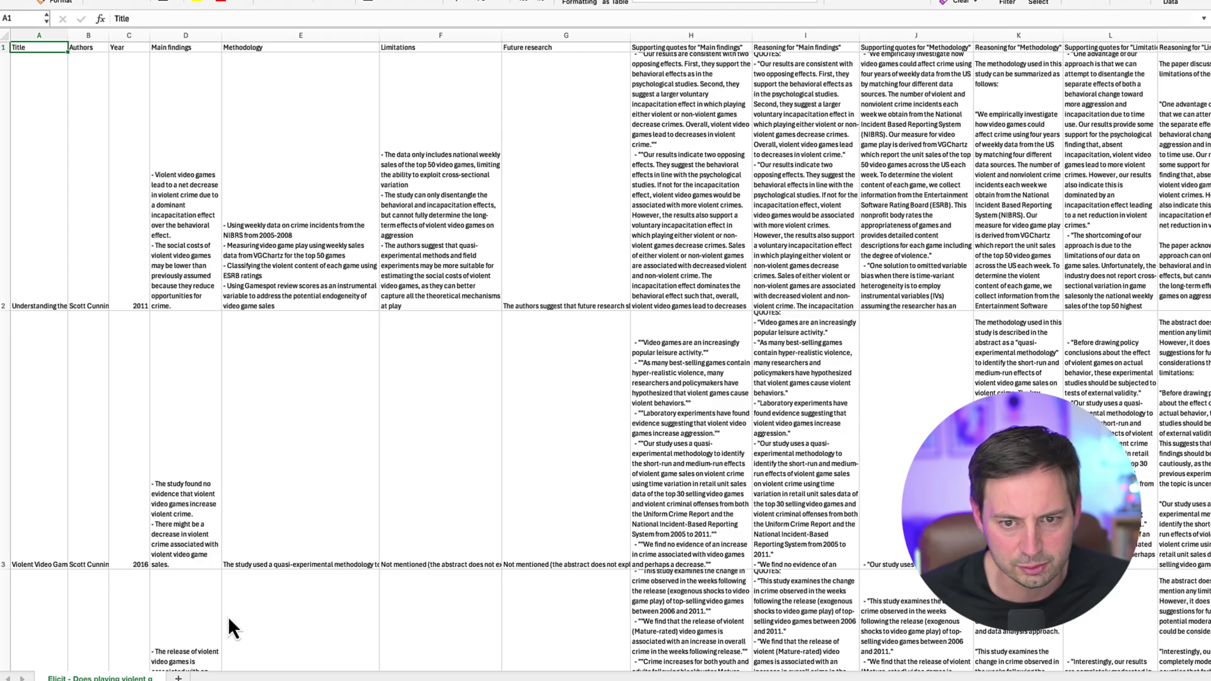
drag(177, 669, 412, 671)
drag(351, 48, 353, 92)
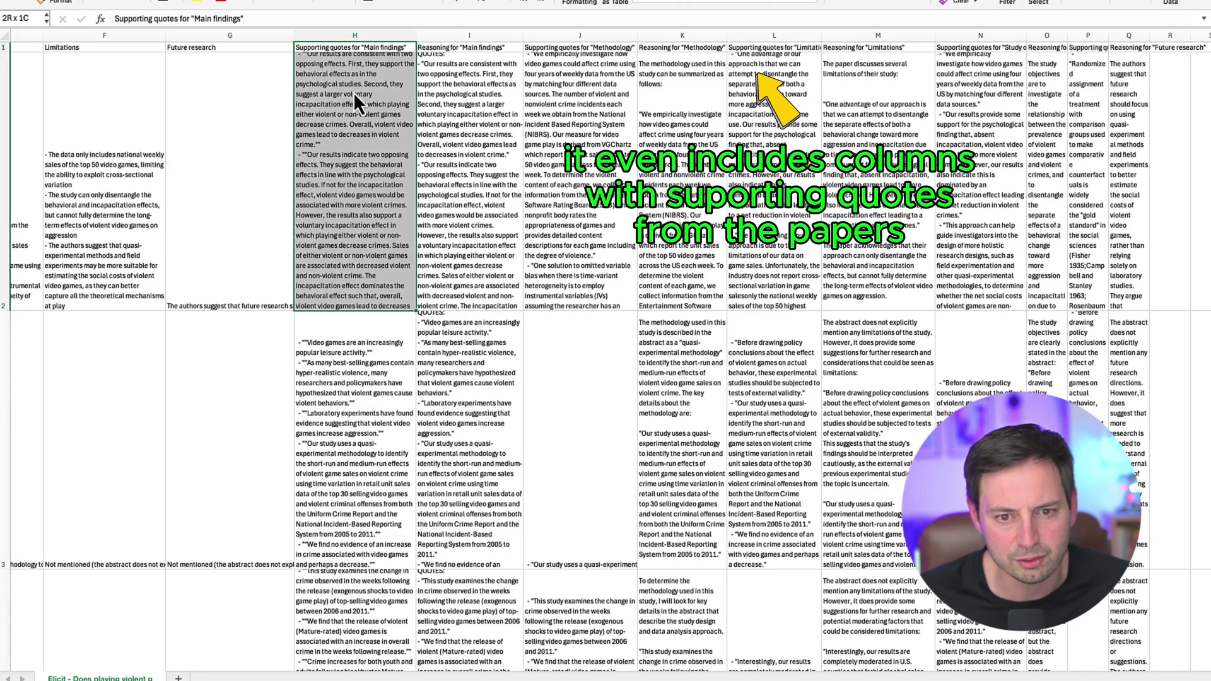
double_click(352, 74)
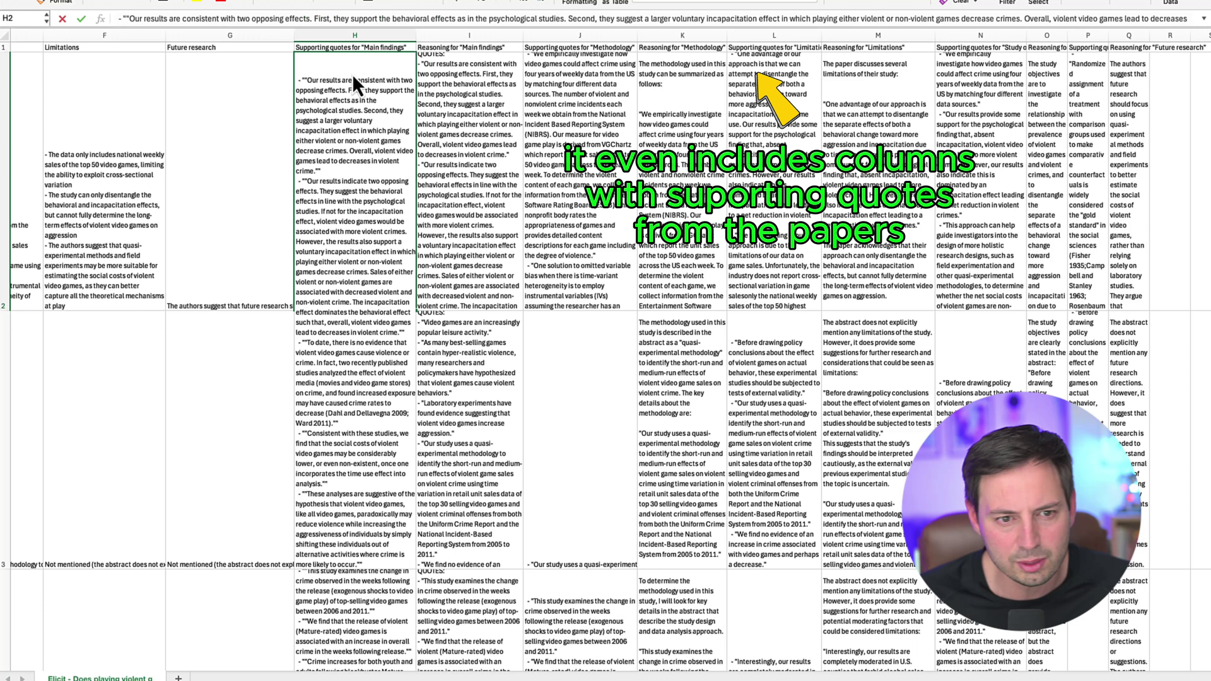
double_click(459, 77)
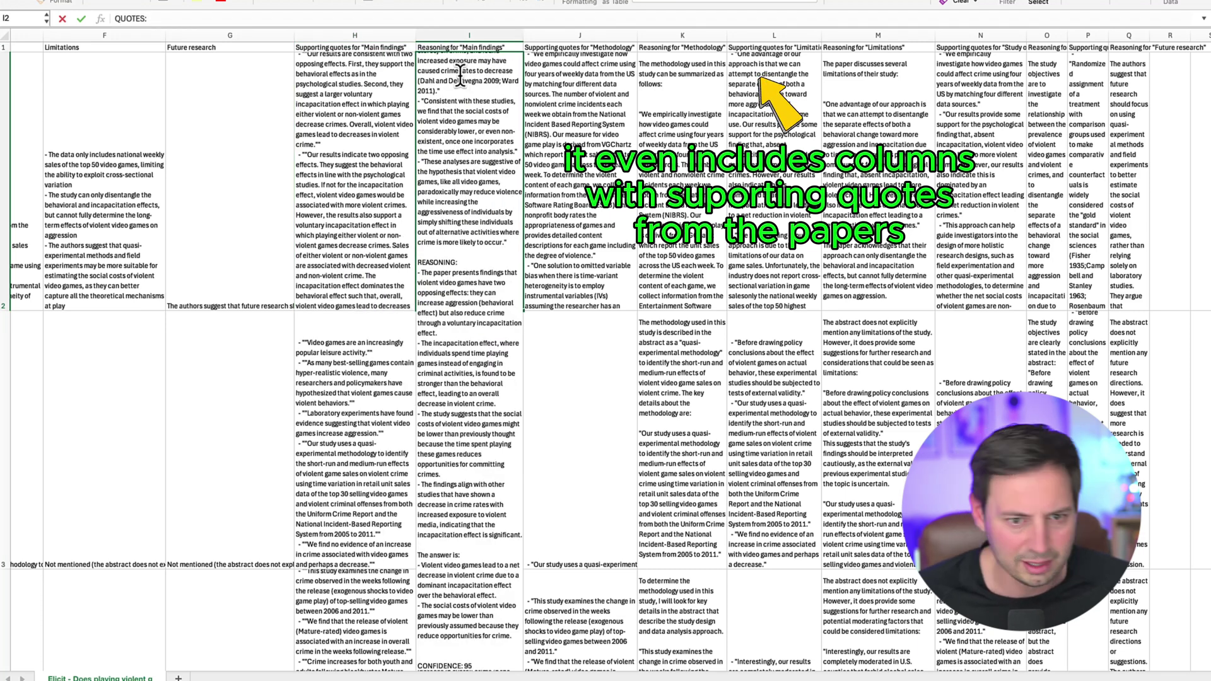
click(362, 104)
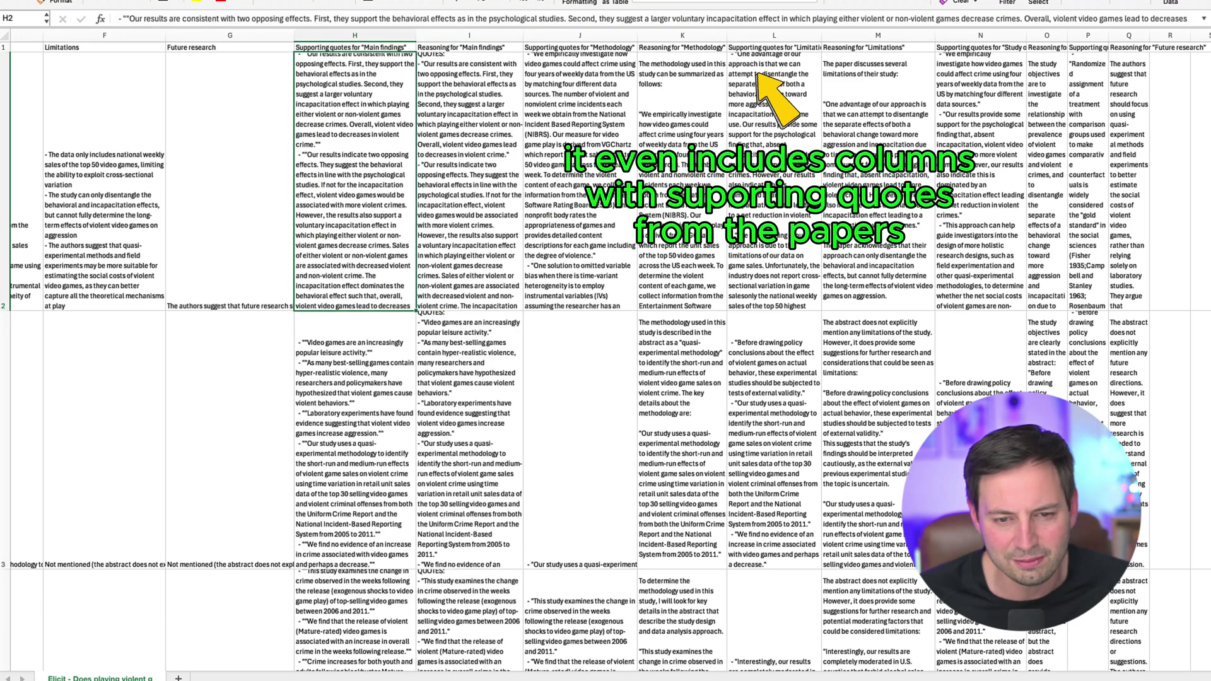
drag(370, 670, 112, 672)
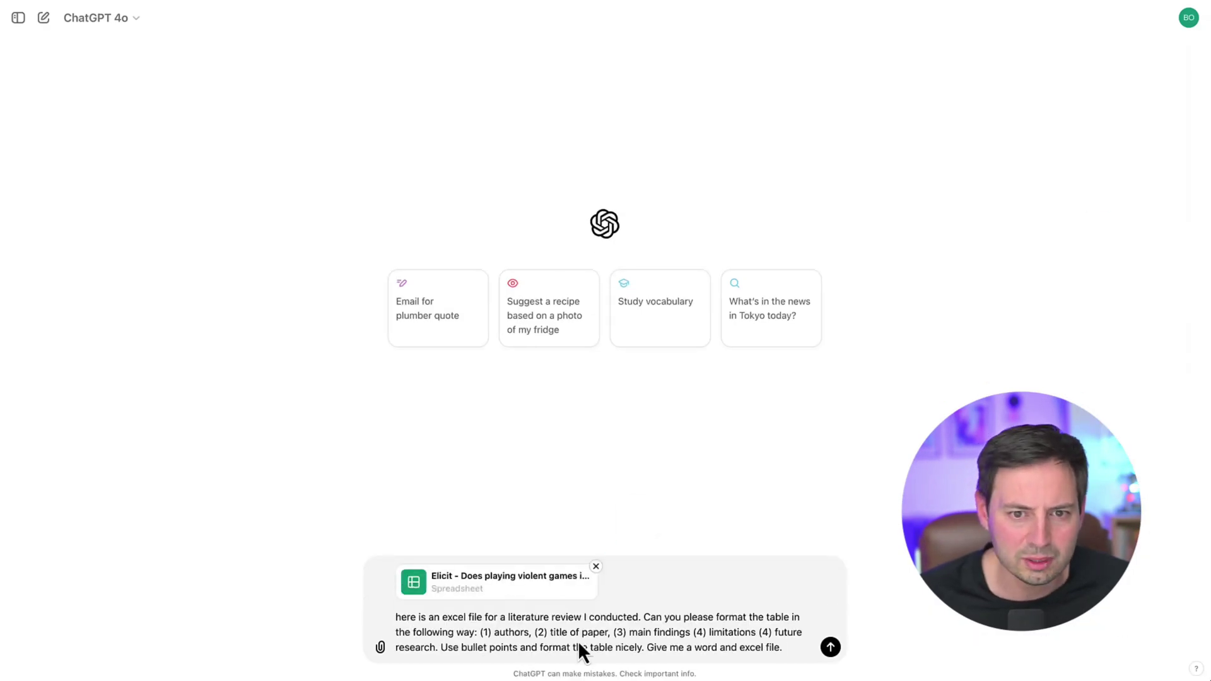
Step: Send the Elicit CSV with the reformatting prompt and open the returned Formatted Literature Review Excel file
click(830, 647)
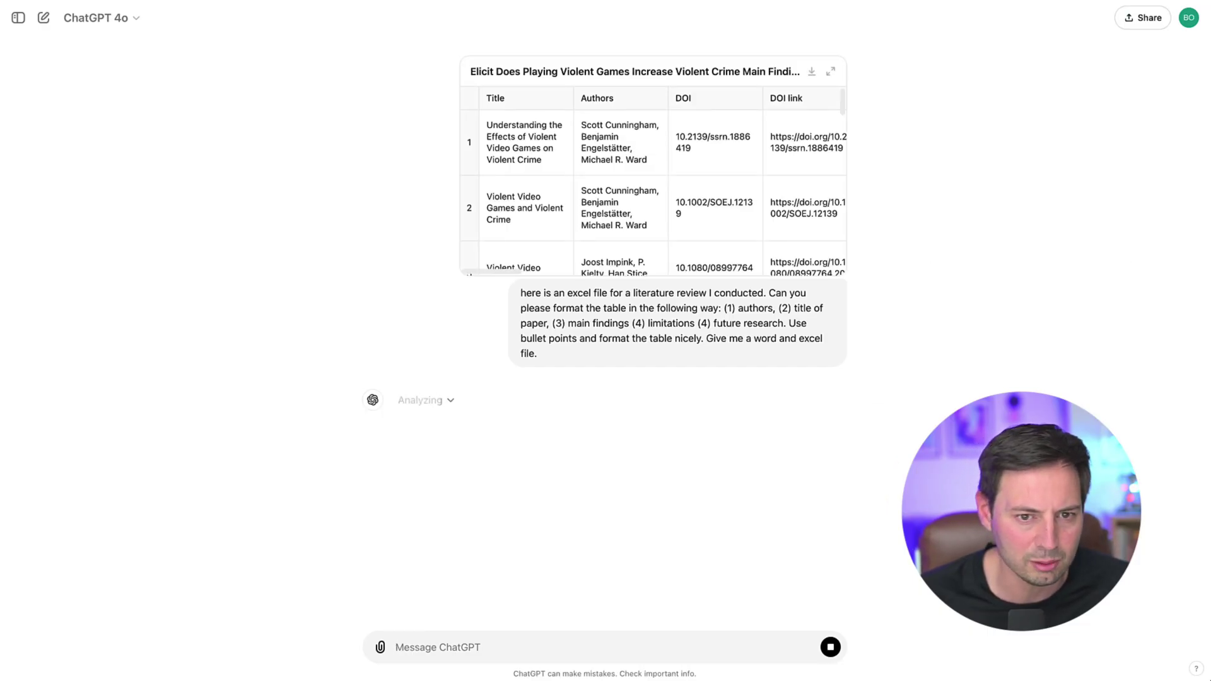
click(498, 441)
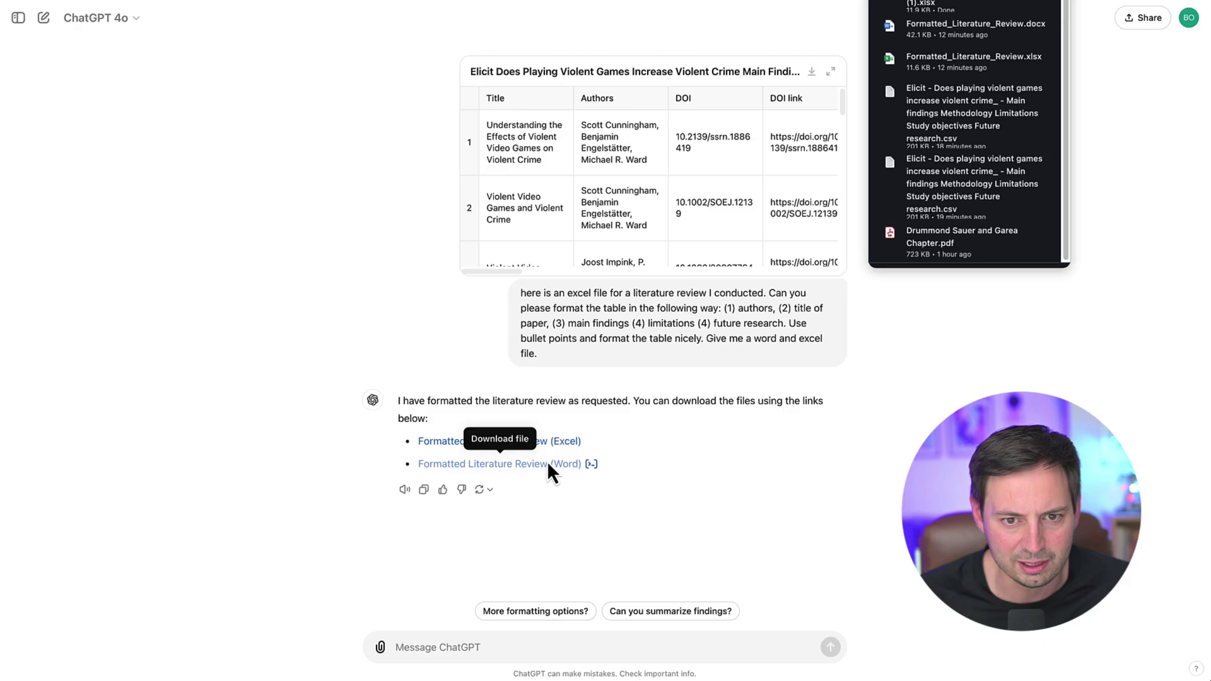
click(903, 63)
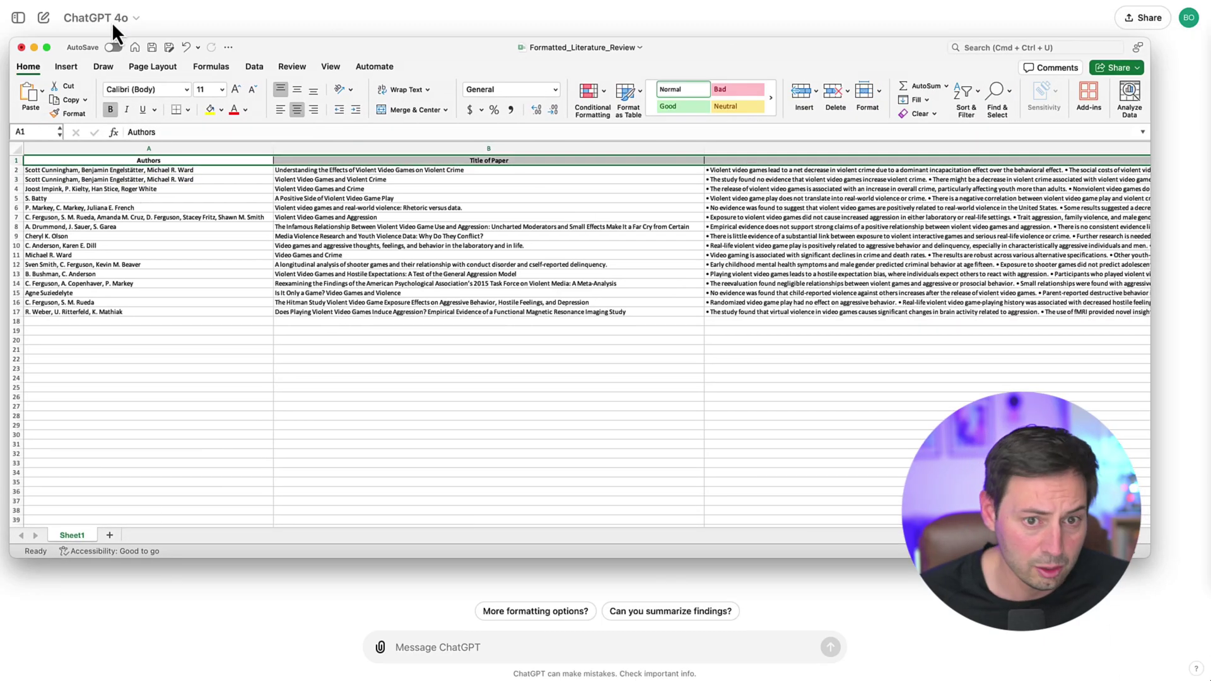
Step: Close the Formatted_Literature_Review workbook and answer the save-changes prompt
click(21, 47)
click(576, 333)
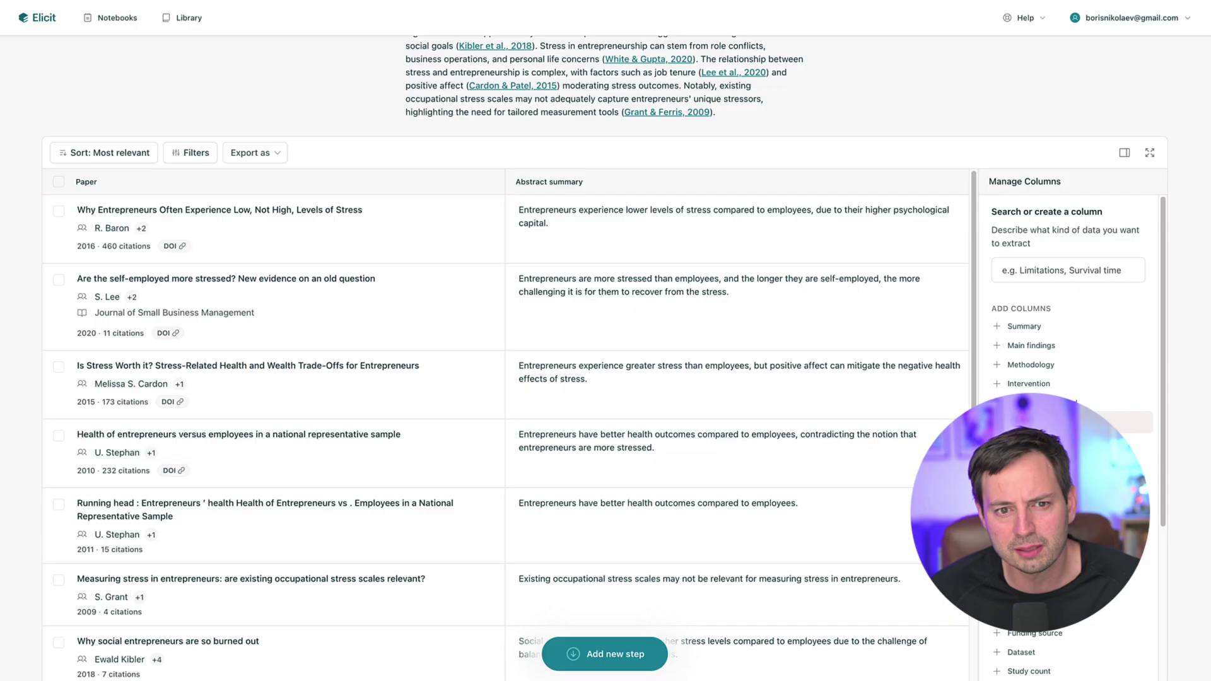
Step: Add a Limitations column for the eight entrepreneur-stress papers and view the table full screen
click(1072, 422)
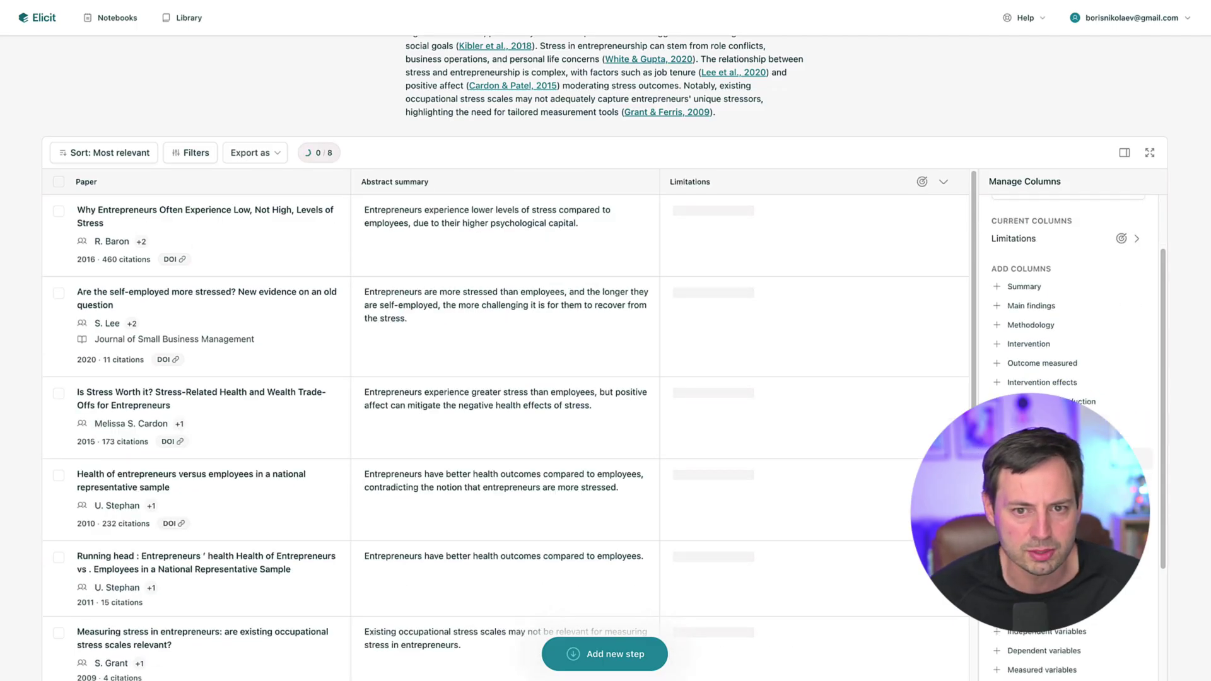
scroll(1156, 224, down, 1)
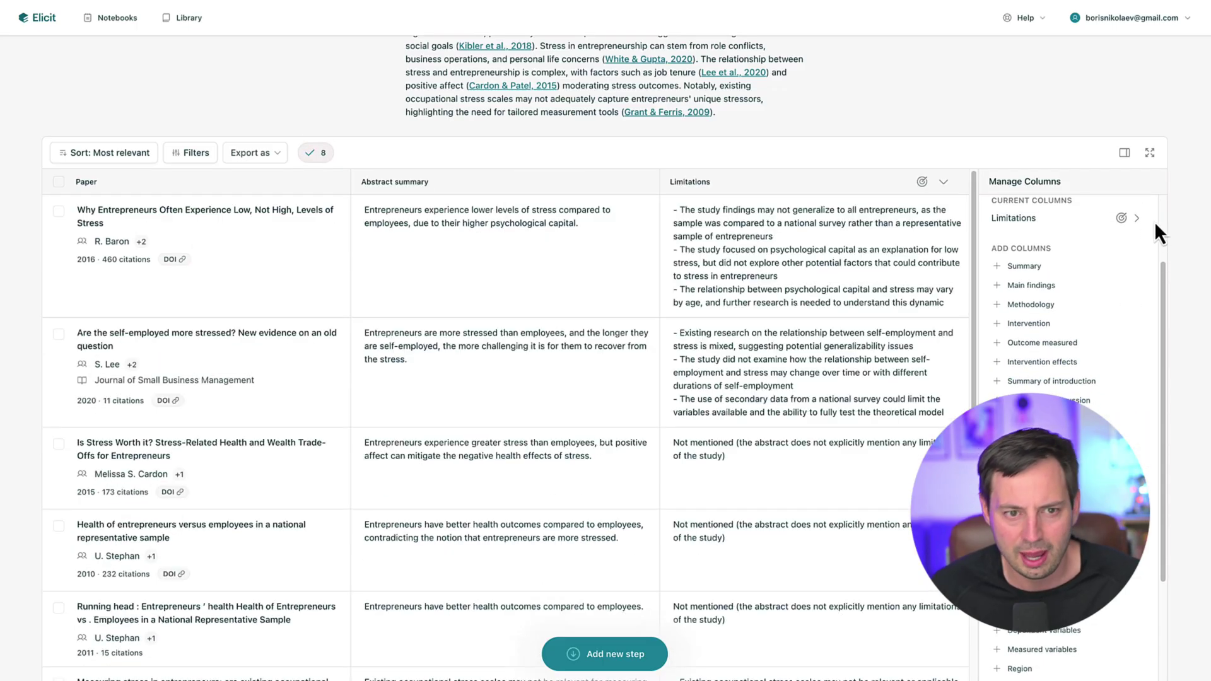
scroll(838, 257, up, 4)
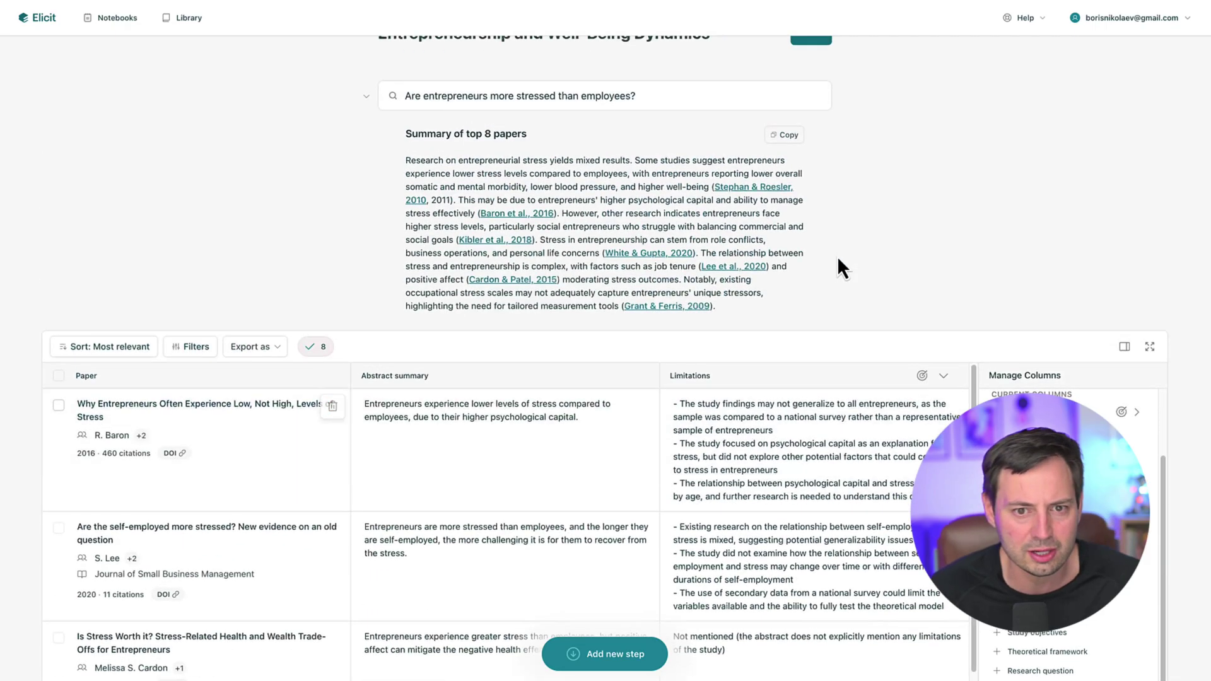
scroll(838, 255, down, 4)
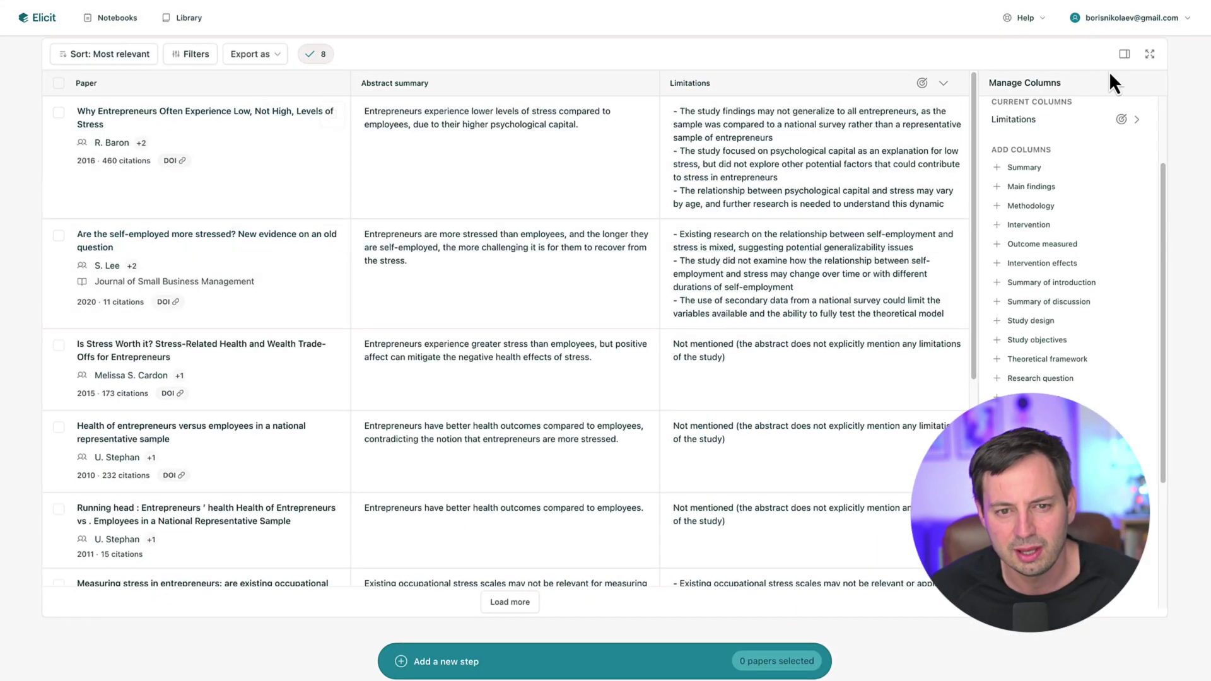
click(1150, 54)
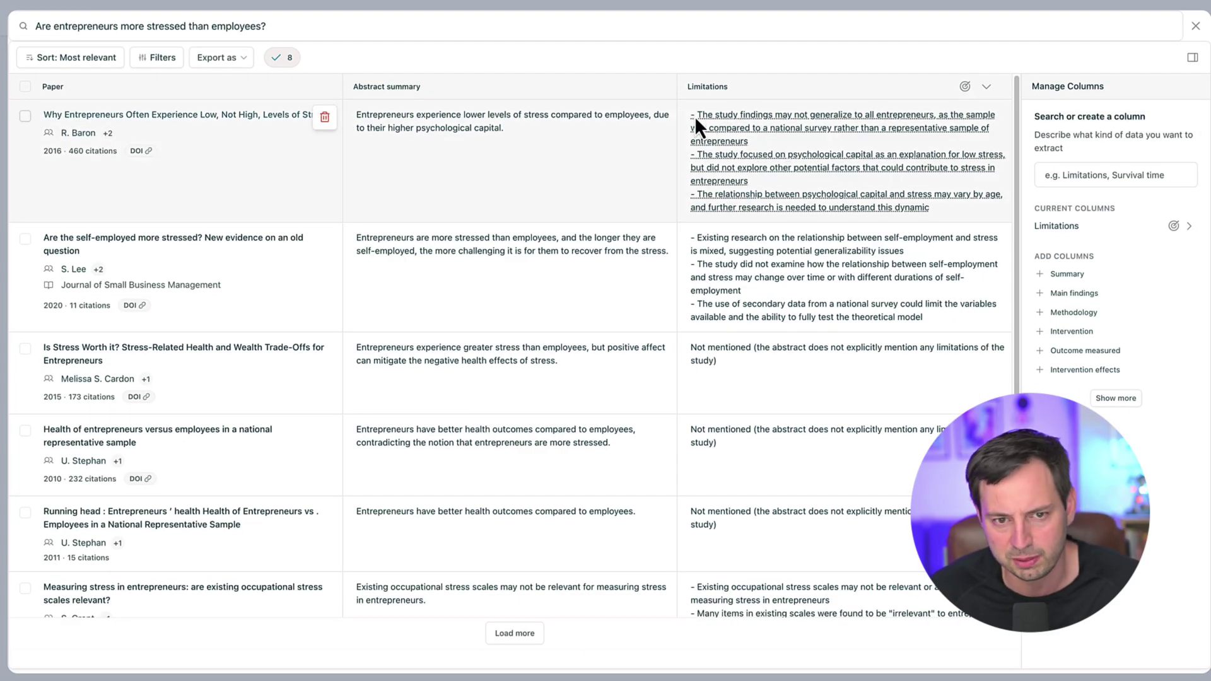
drag(694, 116, 755, 128)
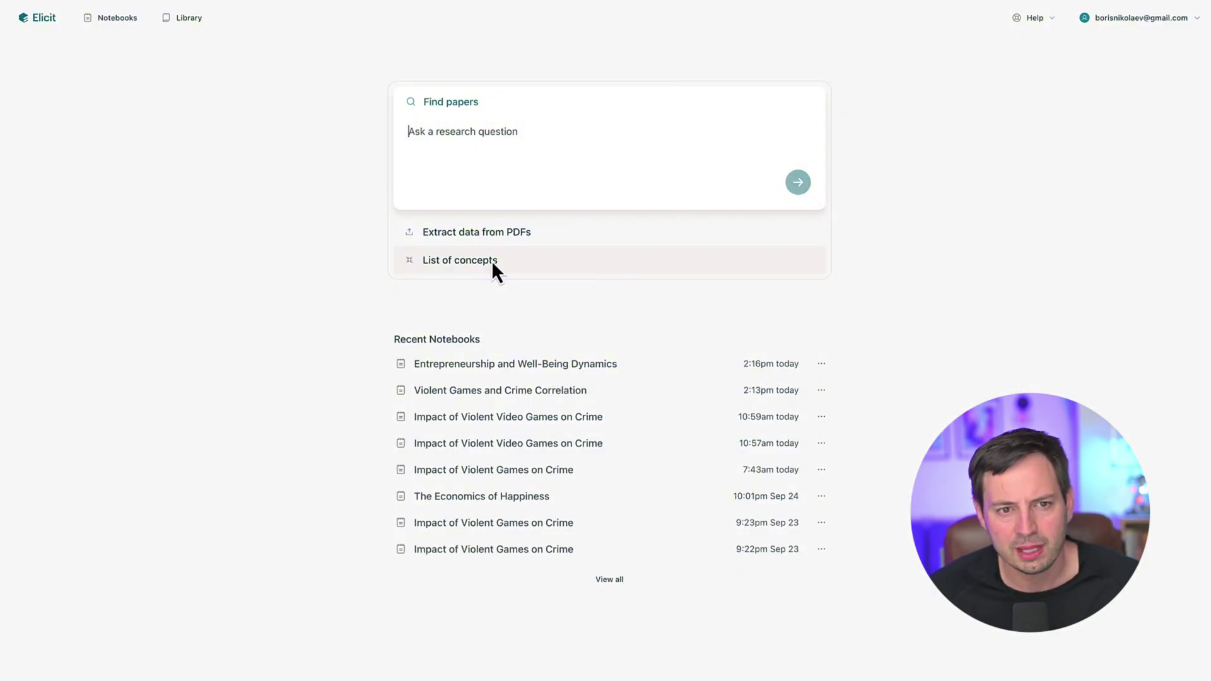
Step: Run a List of concepts search for 'Does playing violent games lead to increase in violent crime?' and expand the 42 concepts
click(491, 260)
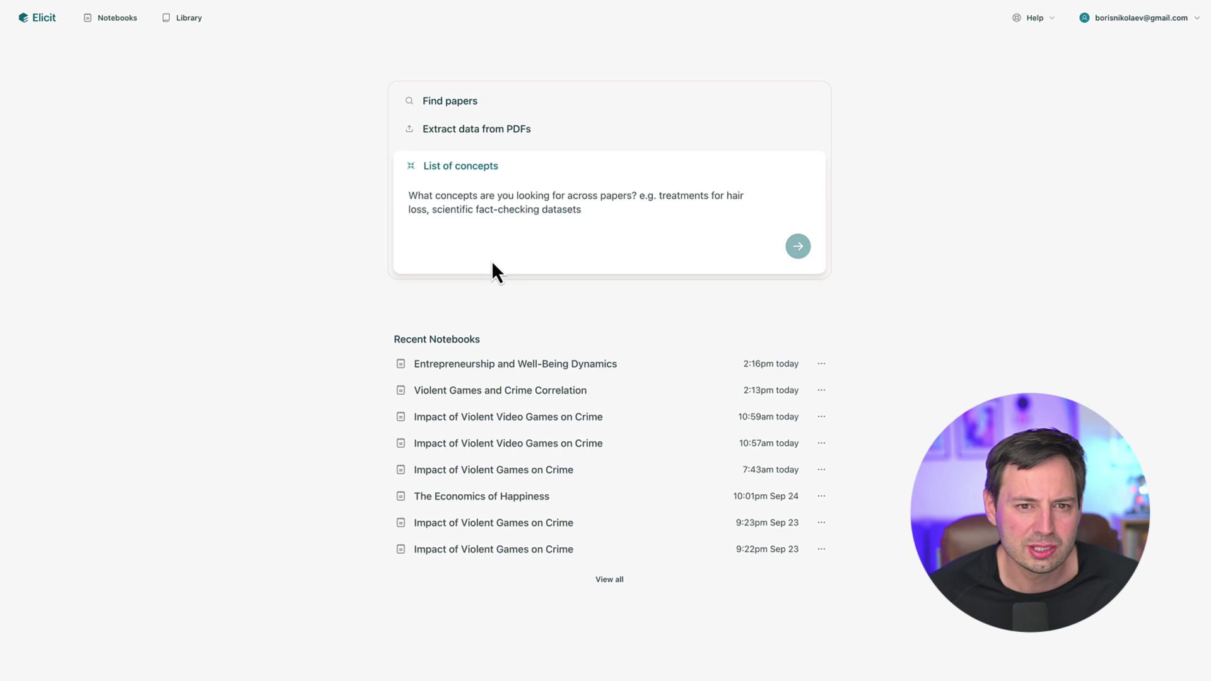
text(Does playing violent)
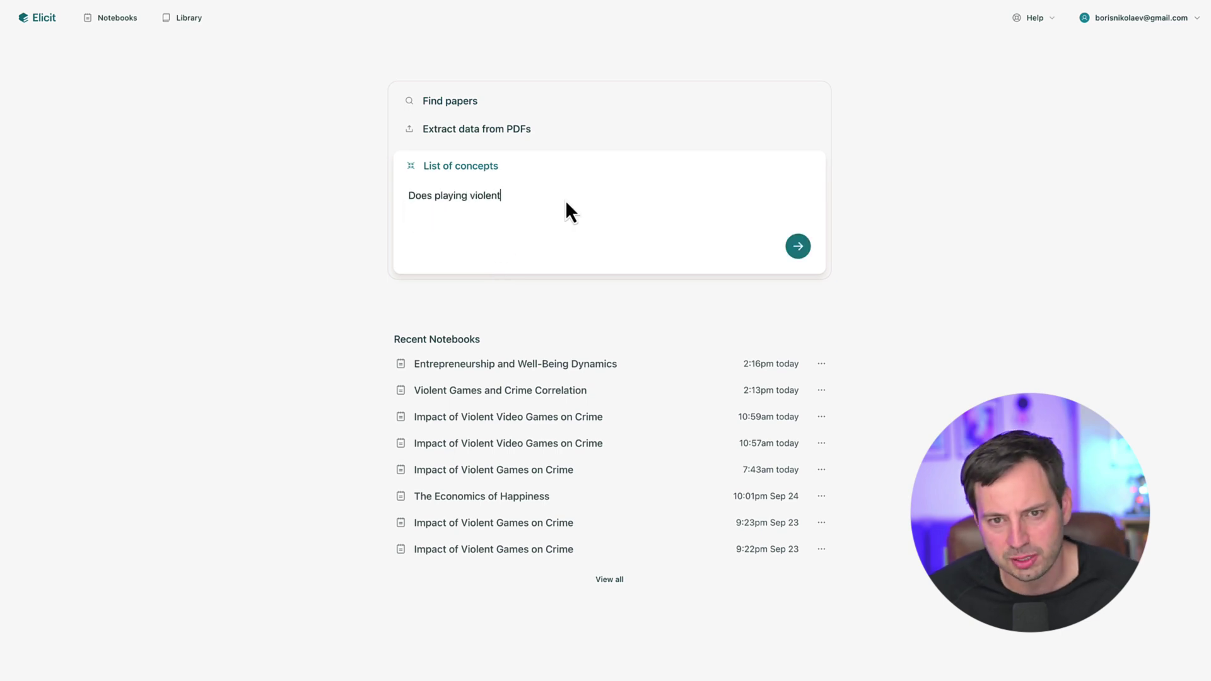
text( games lead to incr)
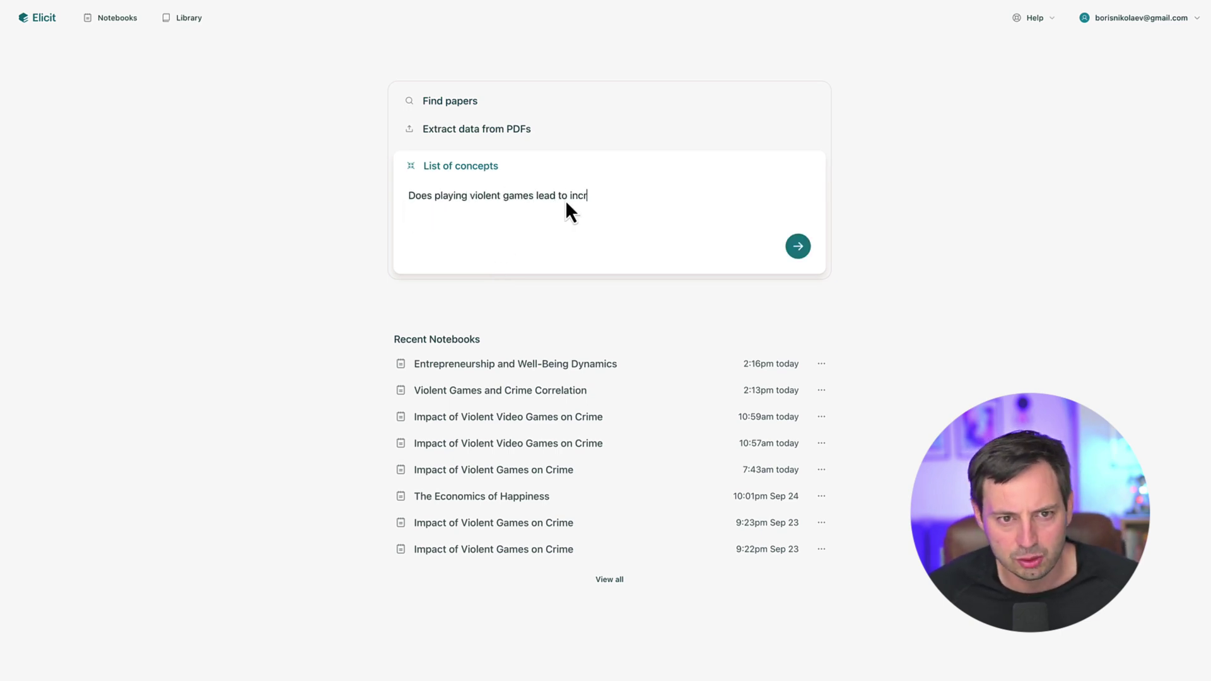
text(ease in violent crime?)
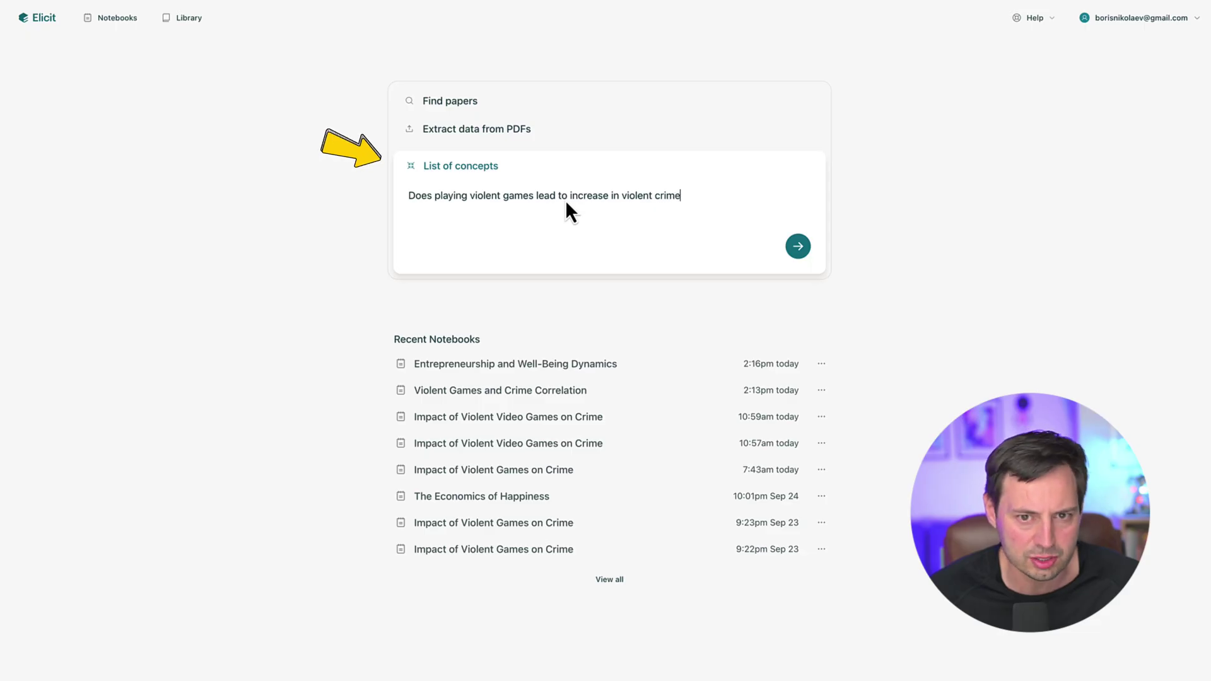
click(796, 246)
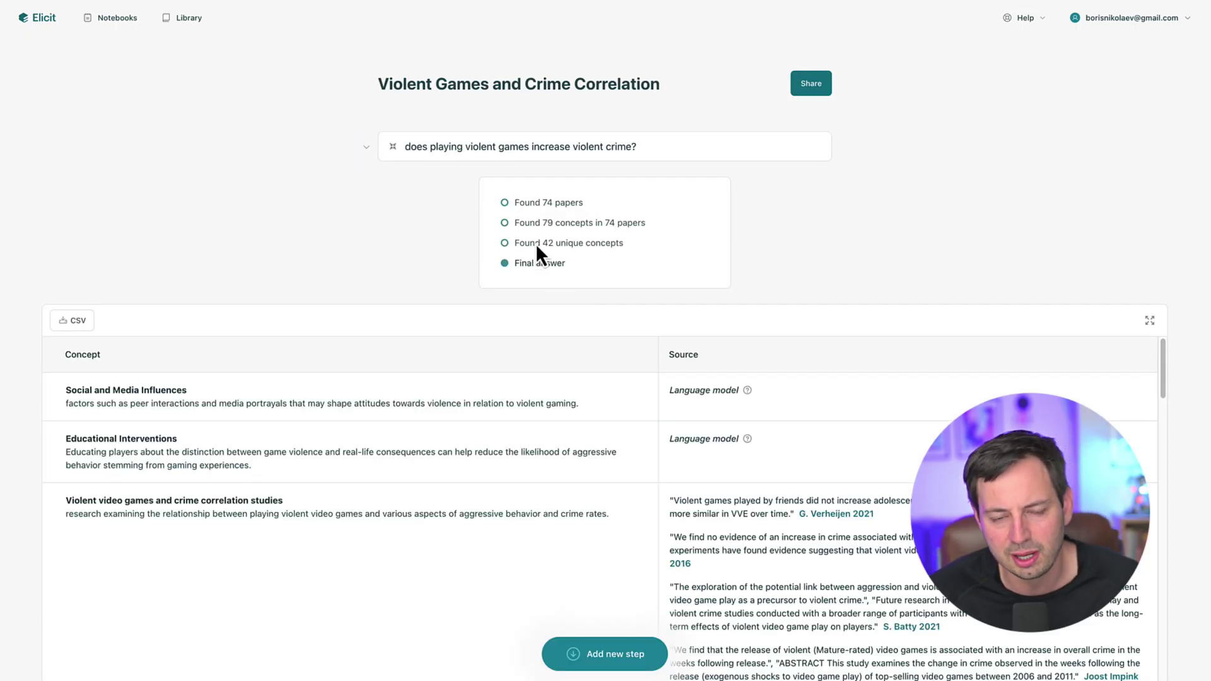
click(535, 244)
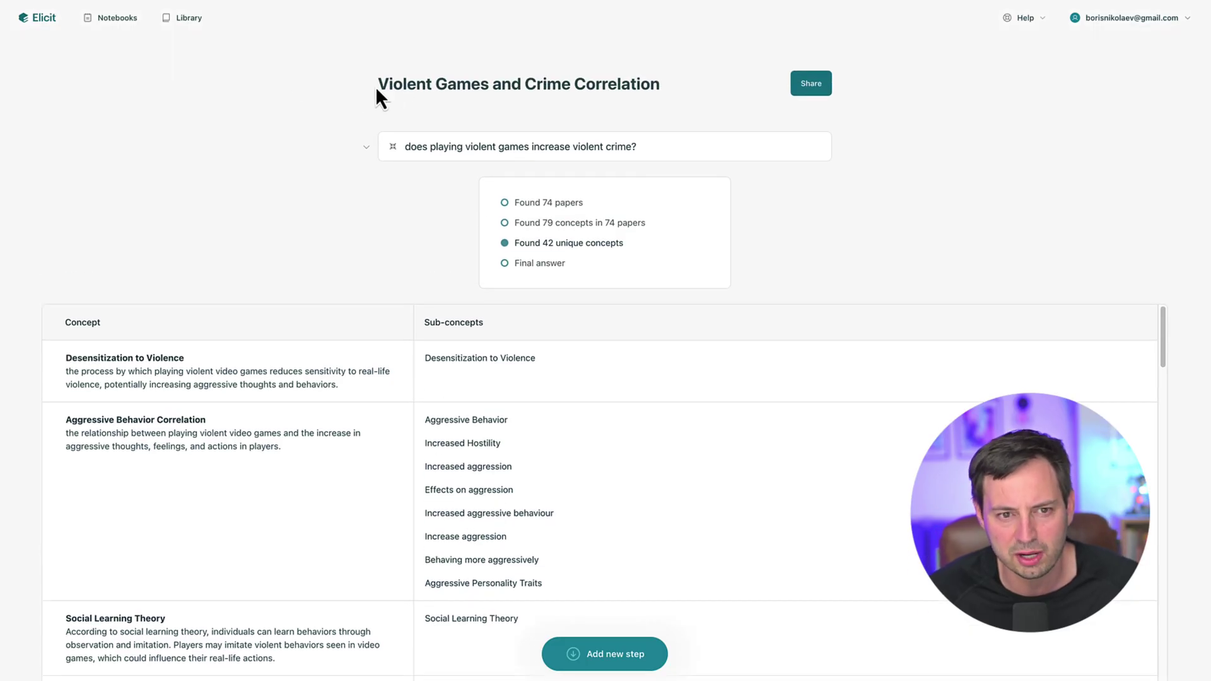
Step: Highlight the notebook title and the concepts Desensitization to Violence, Cognitive Priming and Social Learning Theory
drag(377, 88, 695, 84)
scroll(416, 171, down, 4)
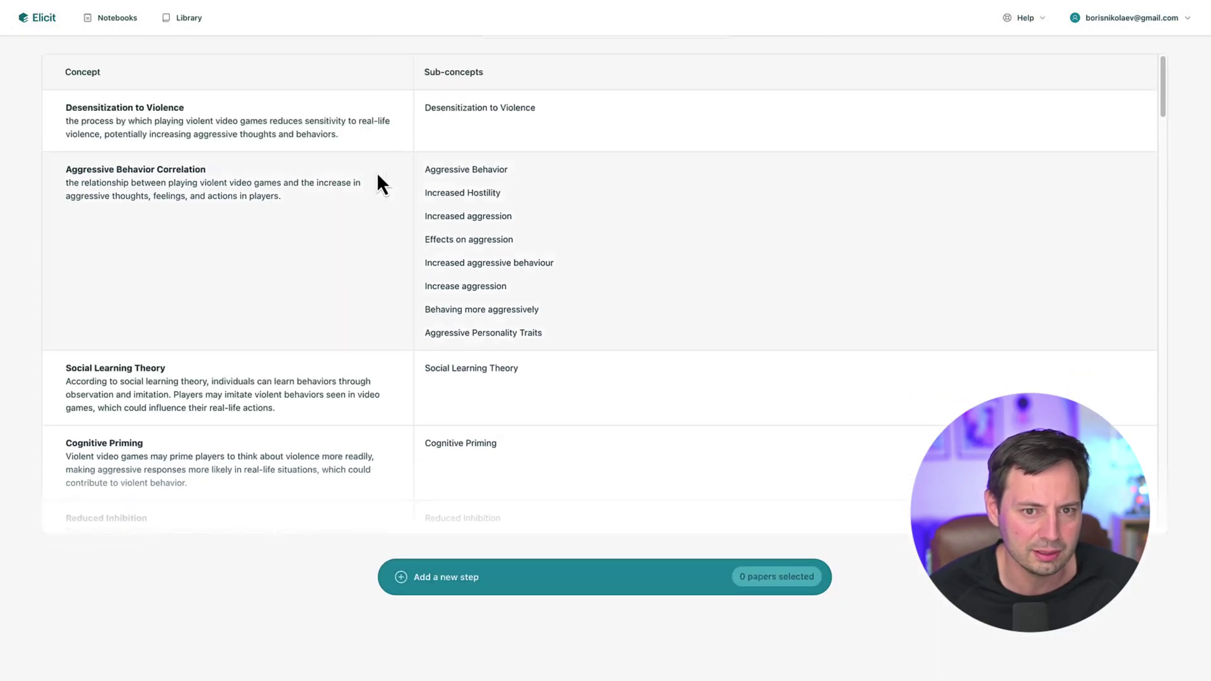
drag(59, 111, 192, 113)
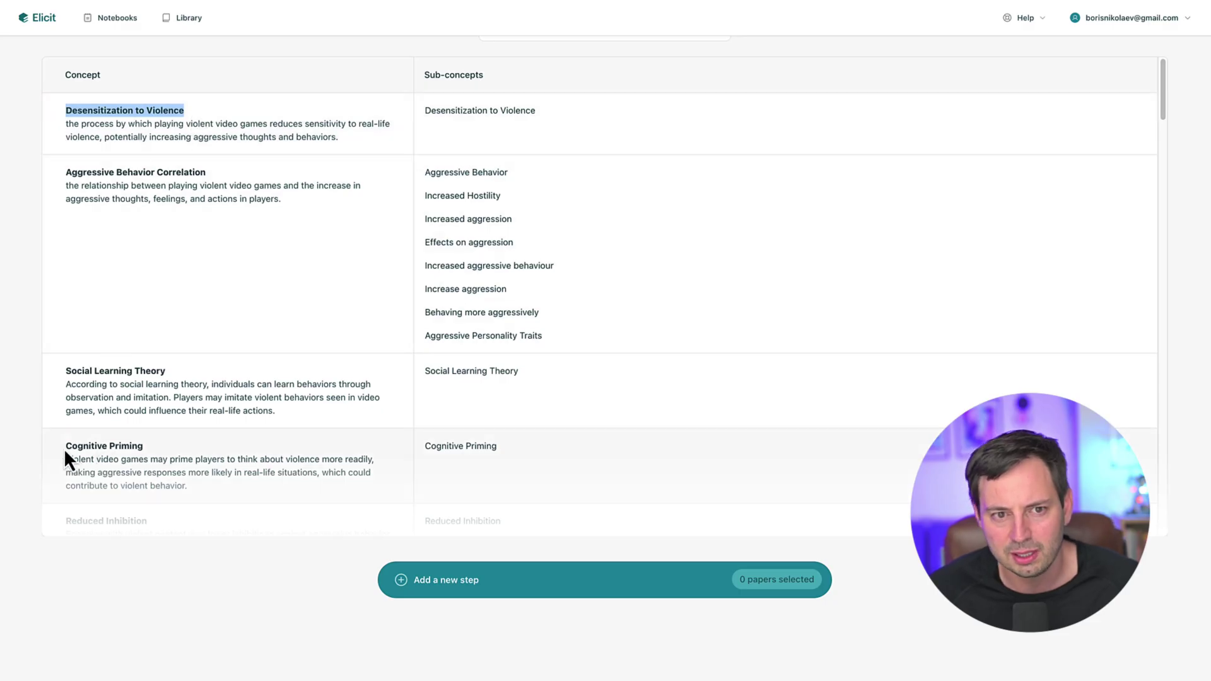
drag(65, 450, 147, 455)
drag(66, 373, 171, 372)
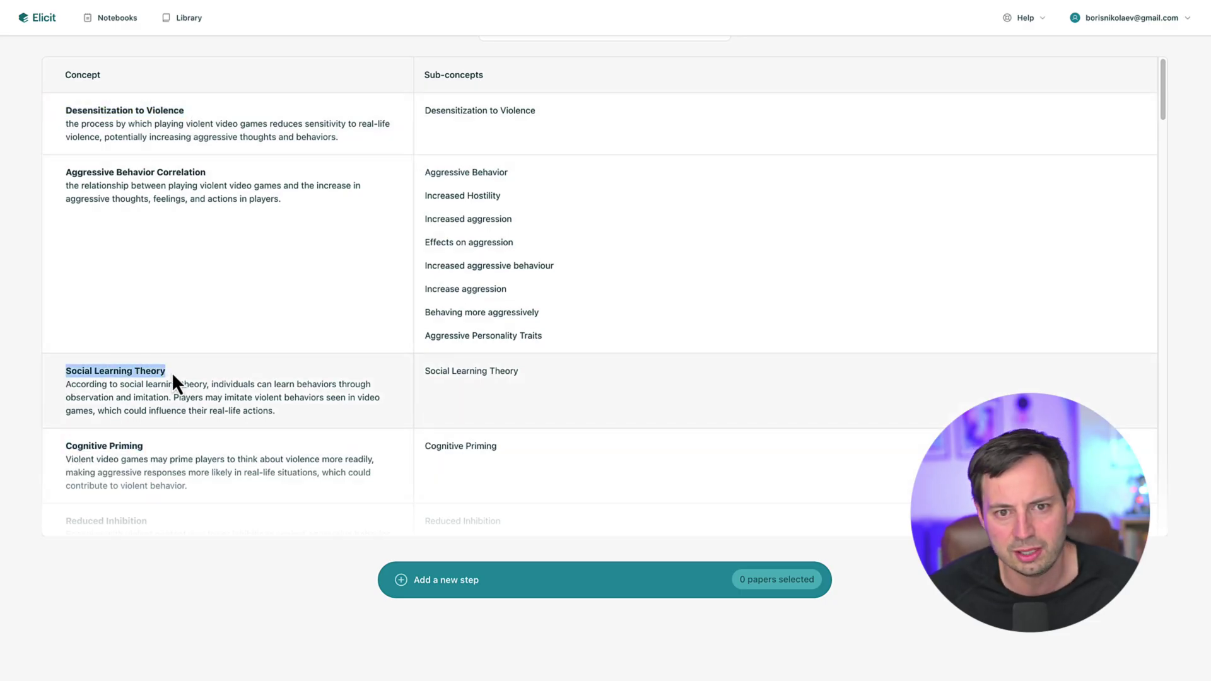